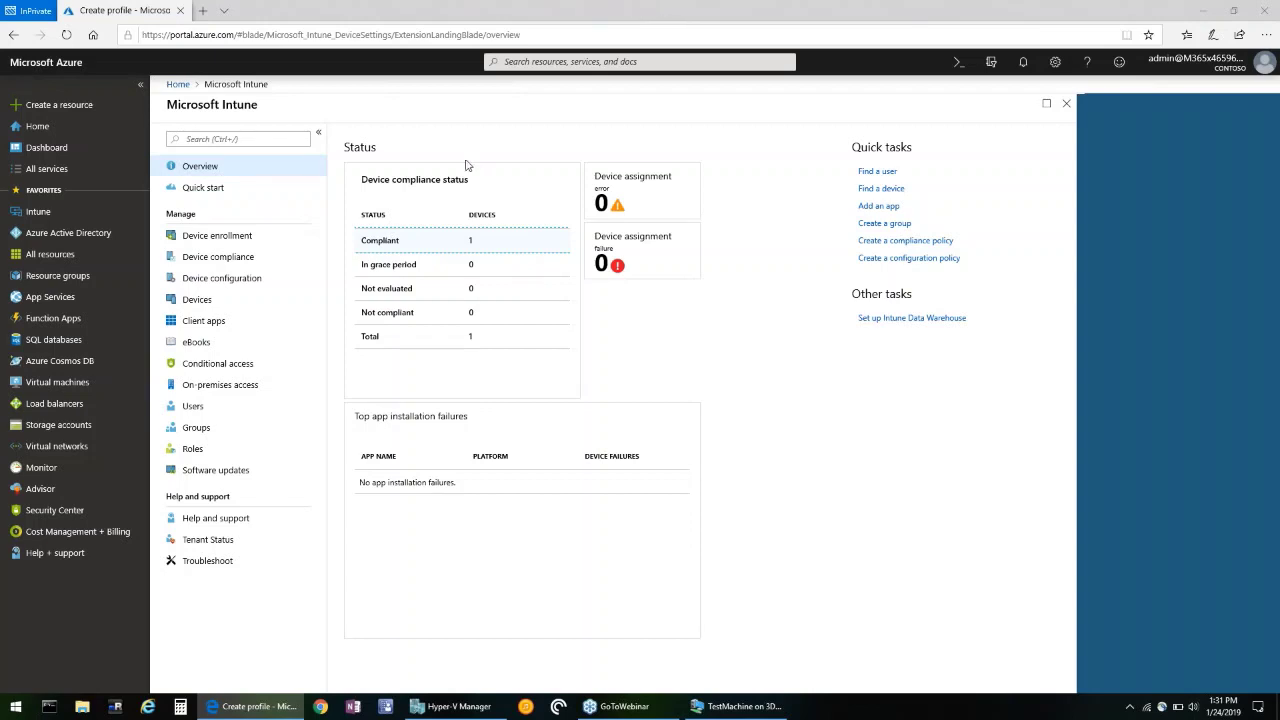
Go to Device configuration profiles and start creating a new profile.
{"action": "left_click", "coordinate": [229, 288]}
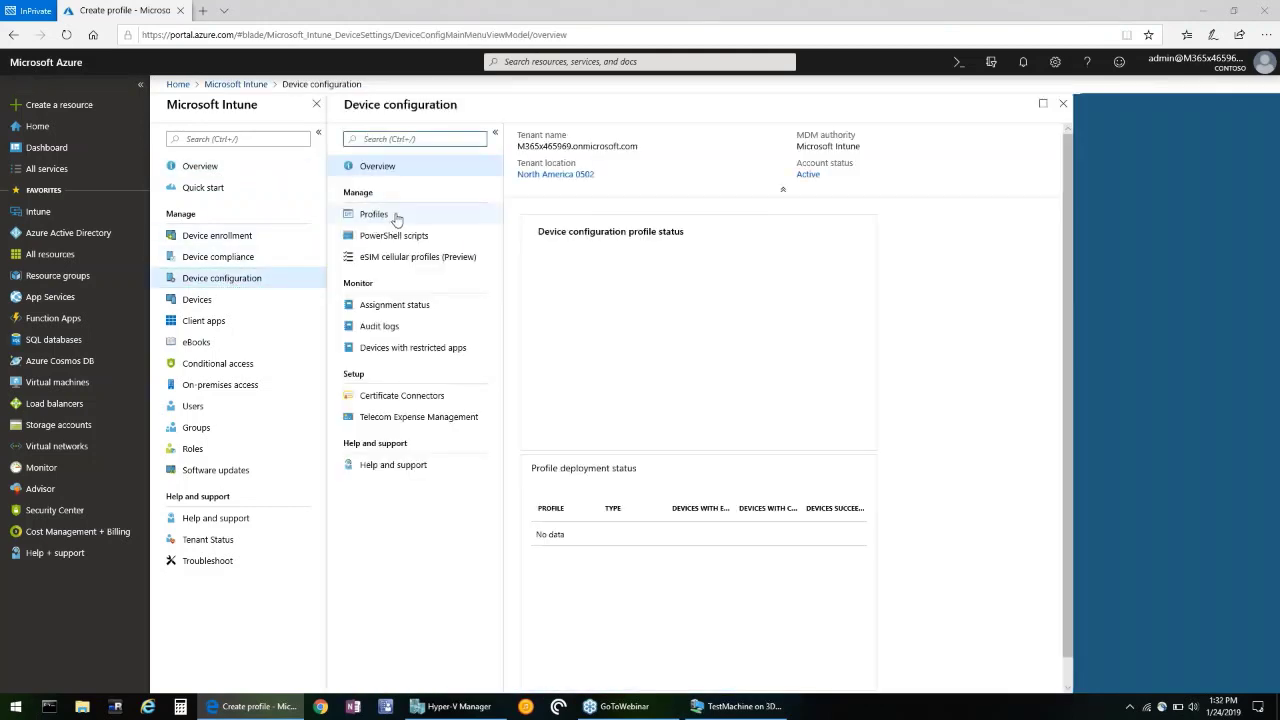
{"action": "left_click", "coordinate": [396, 216]}
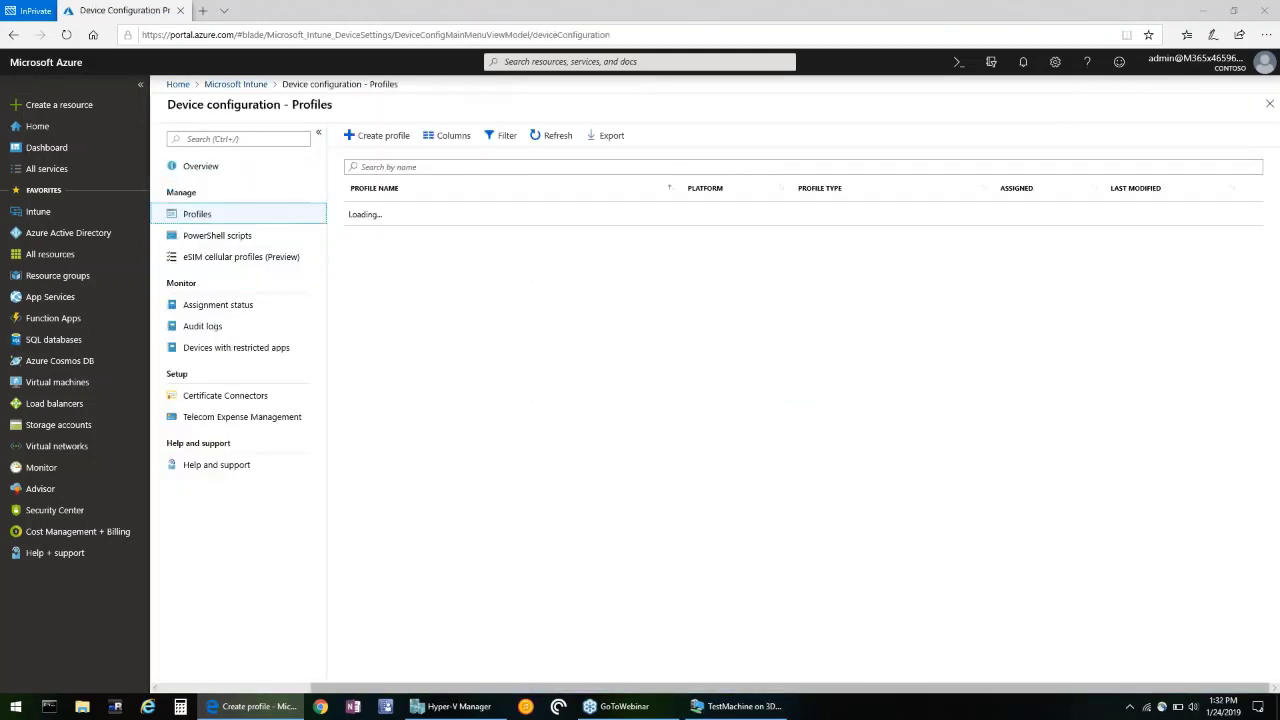
{"action": "left_click", "coordinate": [378, 138]}
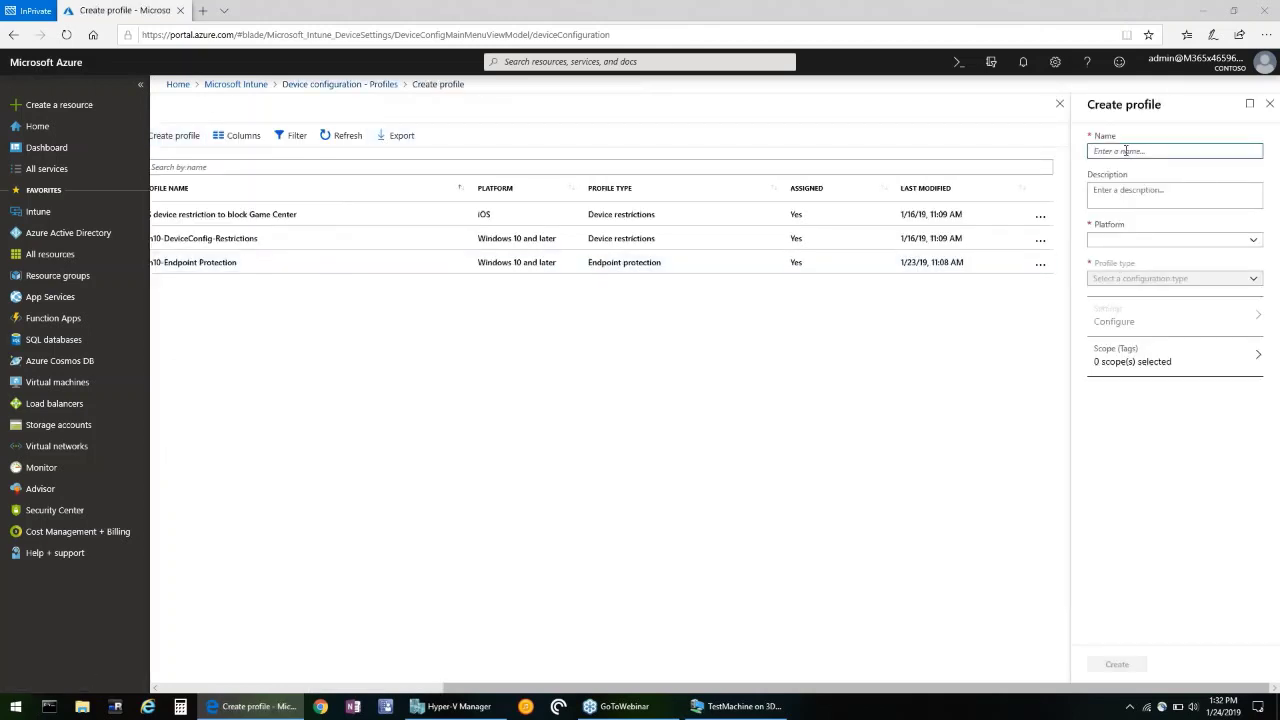
Choose Windows 10 and later with Endpoint protection type, view its settings, then close the draft.
{"action": "left_click", "coordinate": [1152, 242]}
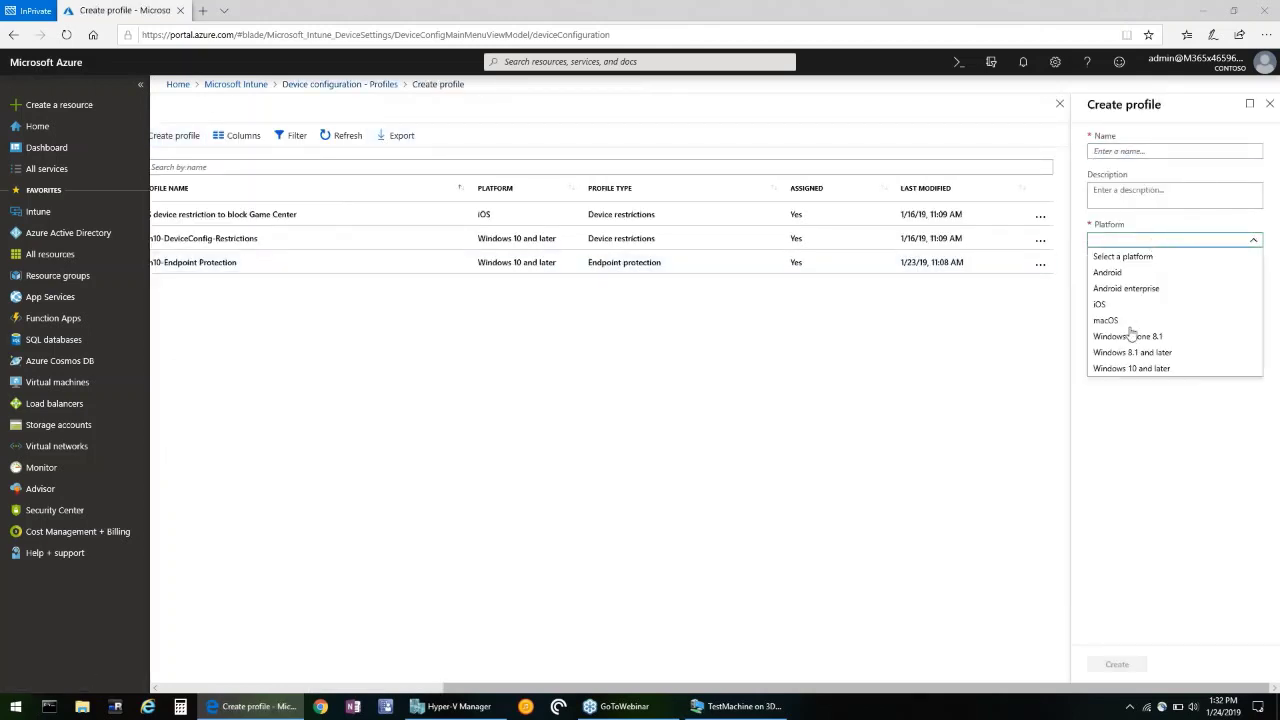
{"action": "left_click", "coordinate": [1135, 368]}
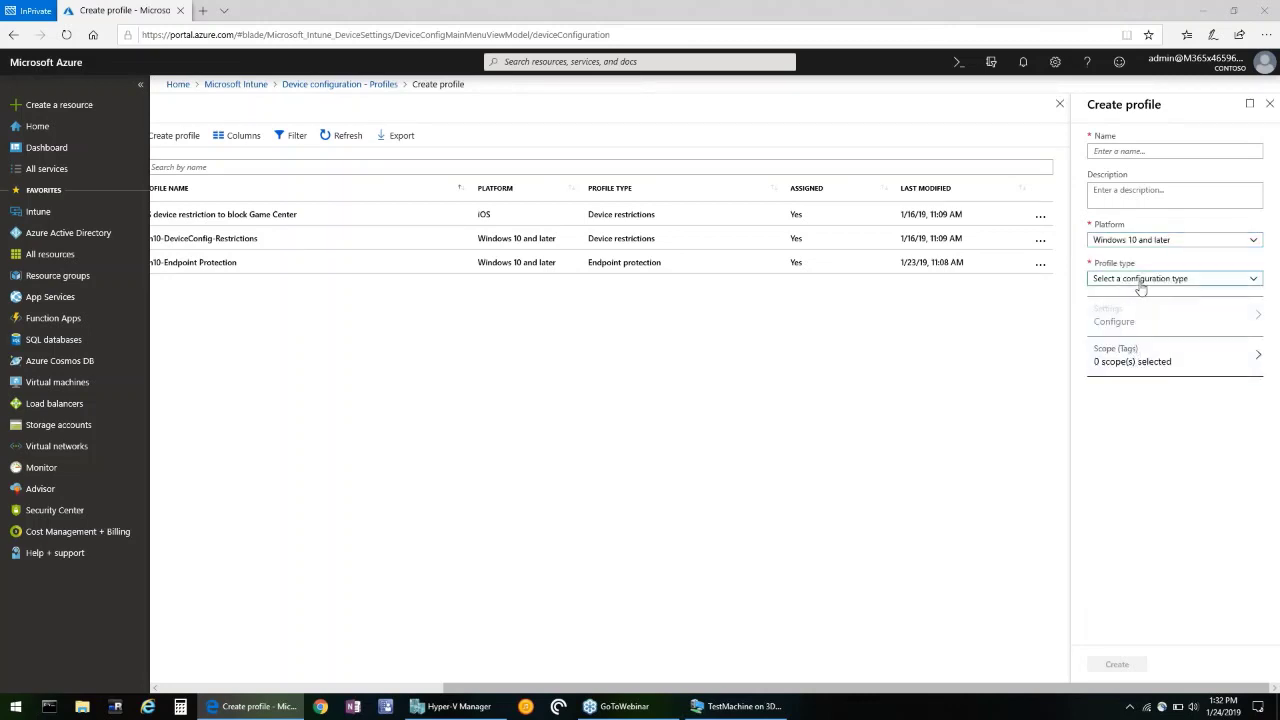
{"action": "left_click", "coordinate": [1140, 281]}
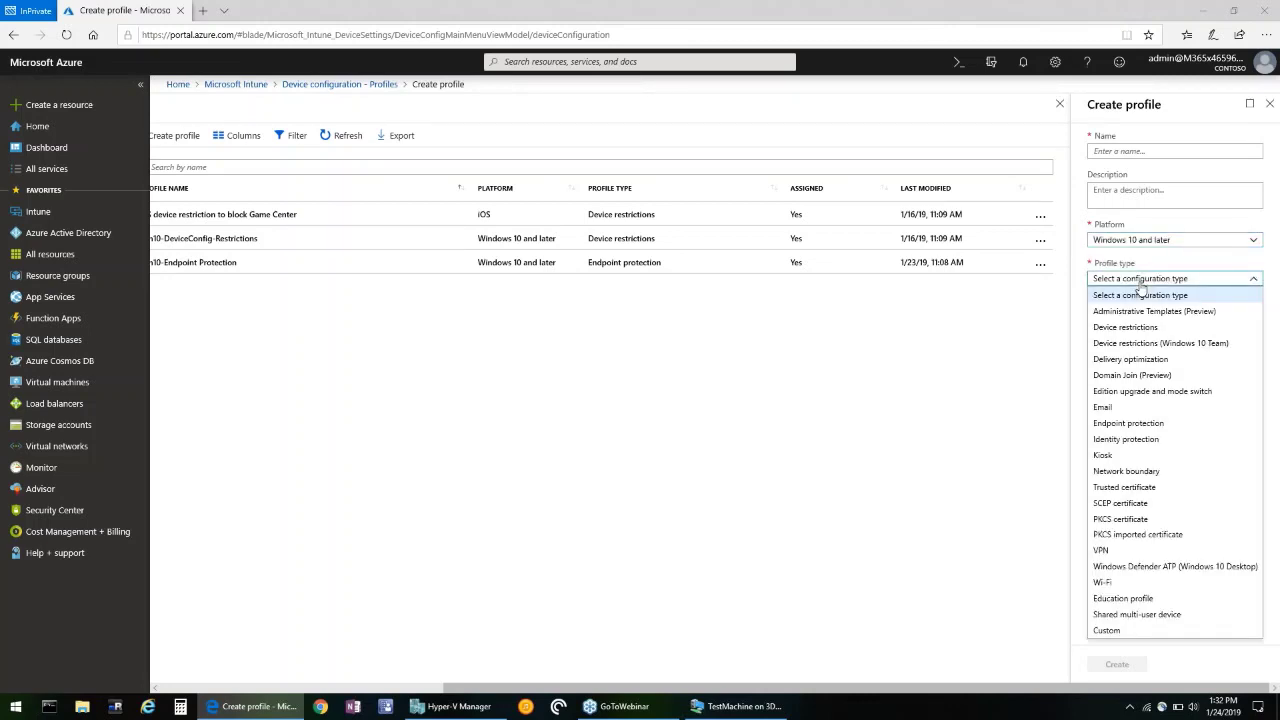
{"action": "left_click", "coordinate": [1122, 424]}
{"action": "left_click", "coordinate": [1123, 333]}
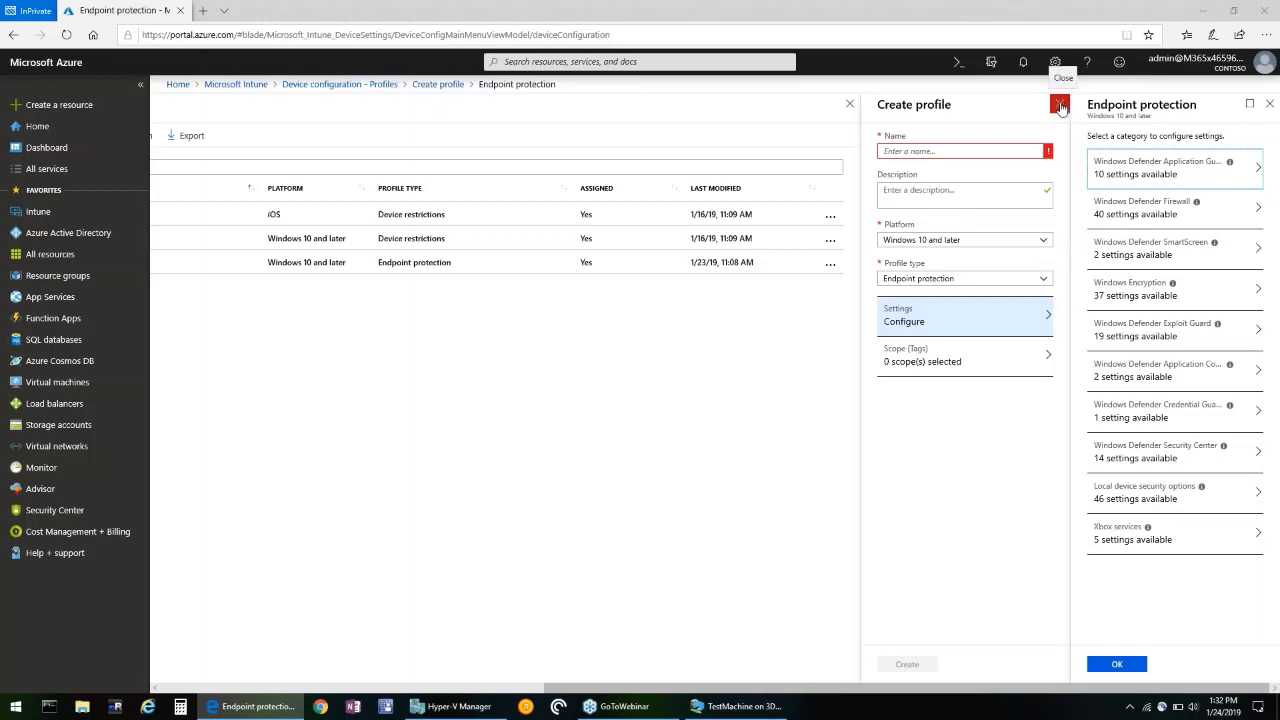
{"action": "left_click", "coordinate": [1060, 105]}
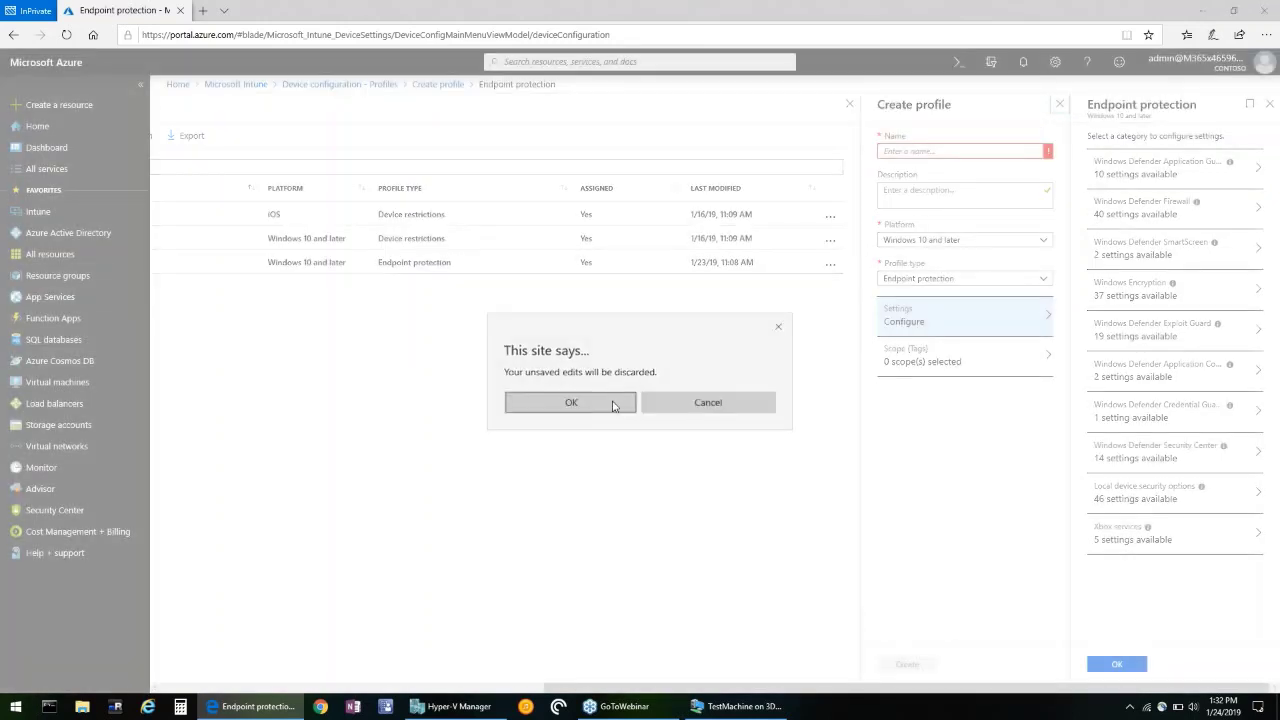
Confirm the discard, then open Win10-Endpoint Protection Properties > Settings > Windows Defender Exploit Guard.
{"action": "left_click", "coordinate": [571, 402]}
{"action": "left_click", "coordinate": [407, 266]}
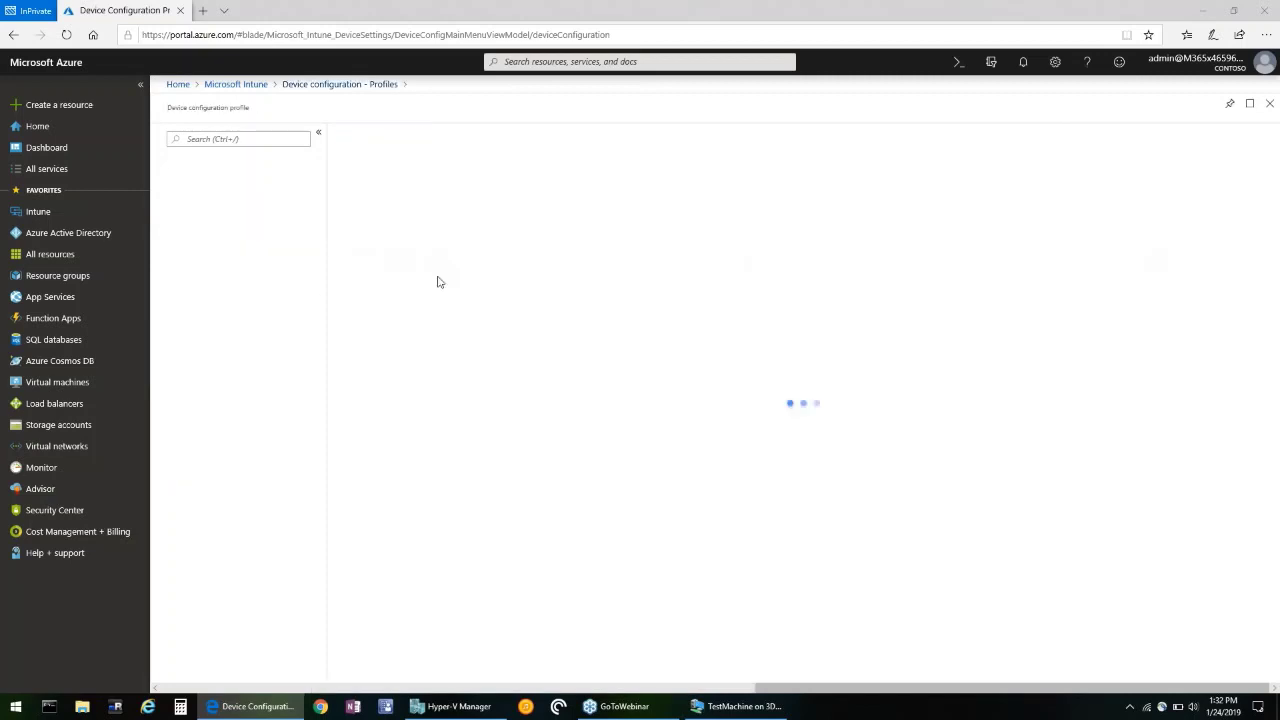
{"action": "left_click", "coordinate": [190, 216]}
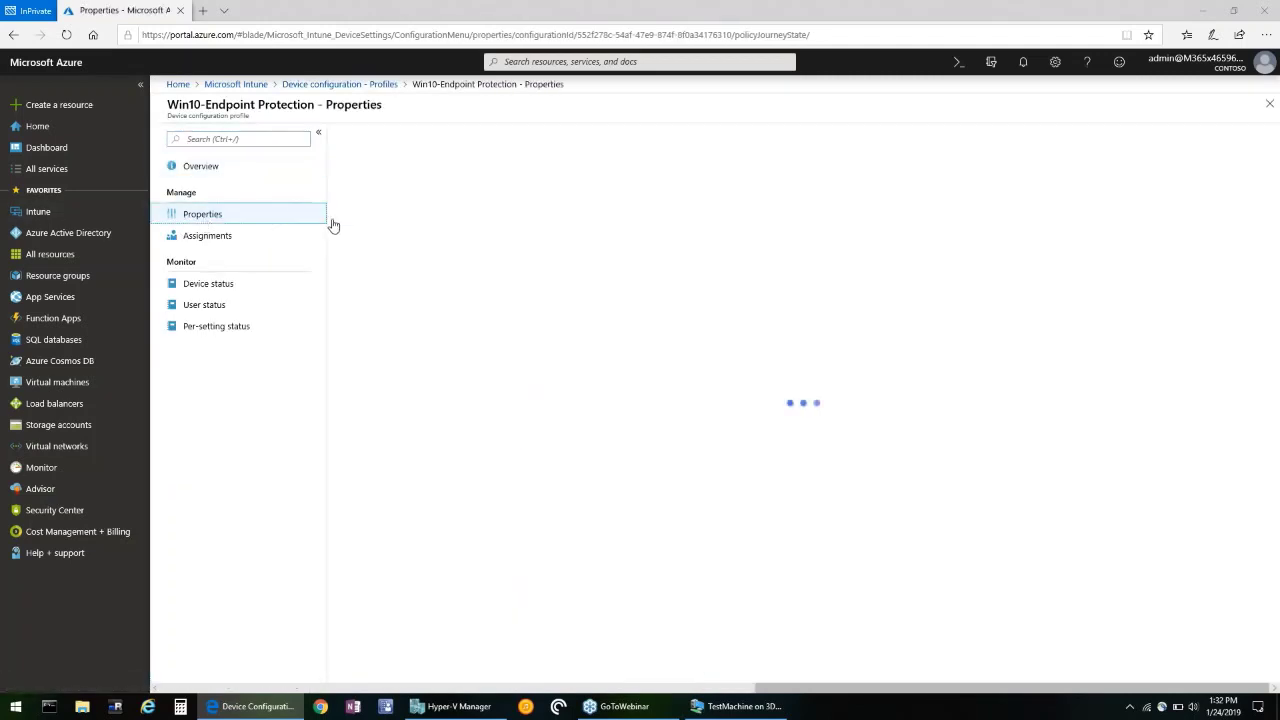
{"action": "left_click", "coordinate": [418, 347]}
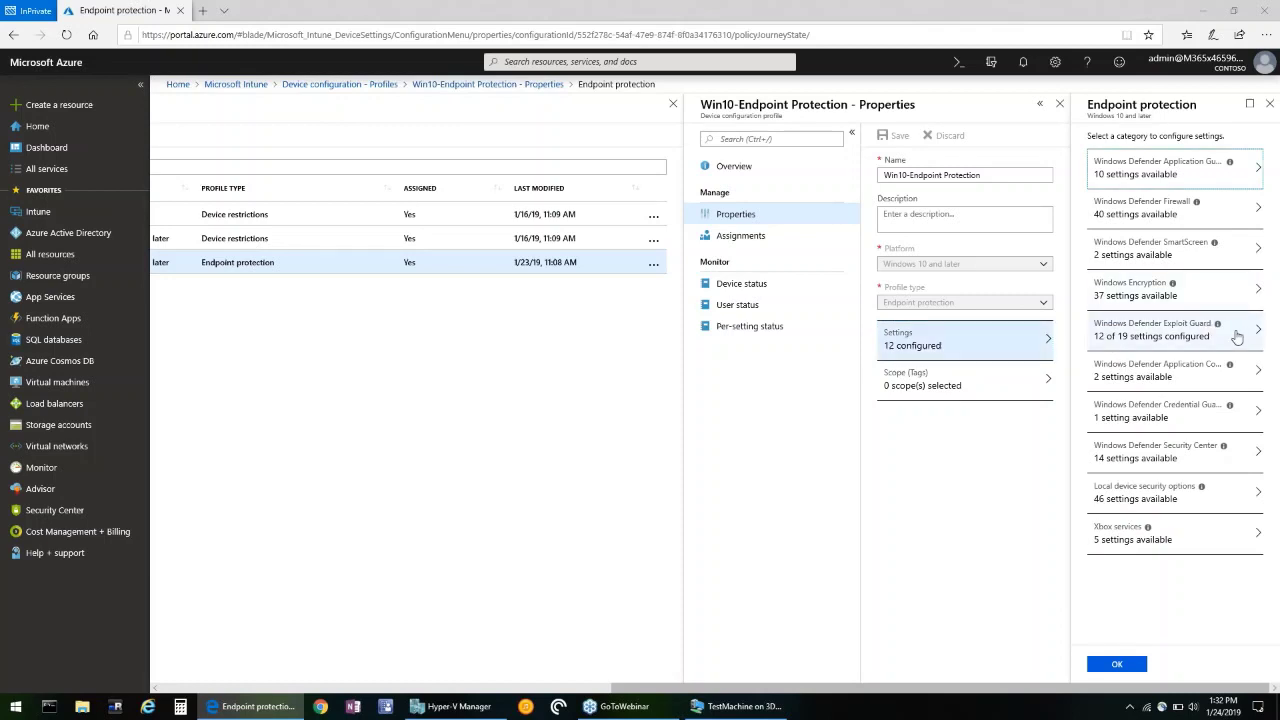
{"action": "left_click", "coordinate": [1237, 337]}
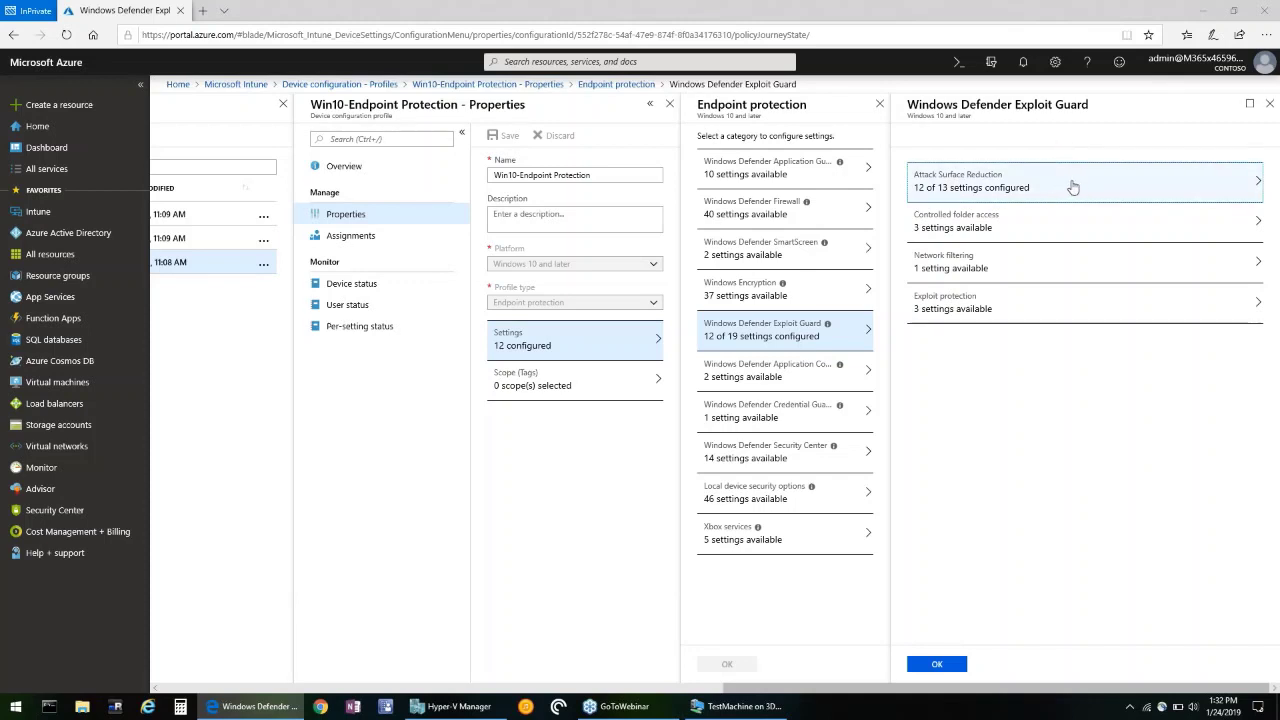
Open Attack Surface Reduction to review the Office macro, script and email rules set to Block.
{"action": "left_click", "coordinate": [1072, 187]}
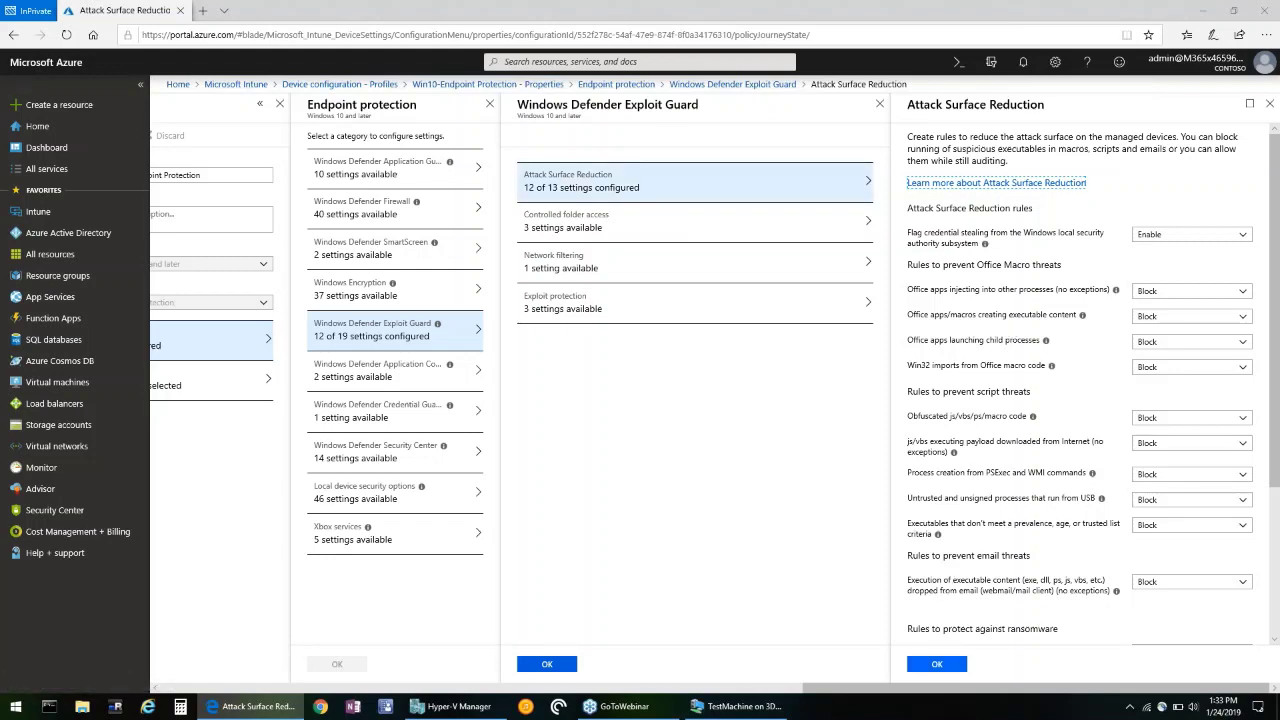
Close the Exploit Guard settings blades and confirm the profile is assigned to All Devices.
{"action": "left_click", "coordinate": [929, 668]}
{"action": "left_click", "coordinate": [929, 668]}
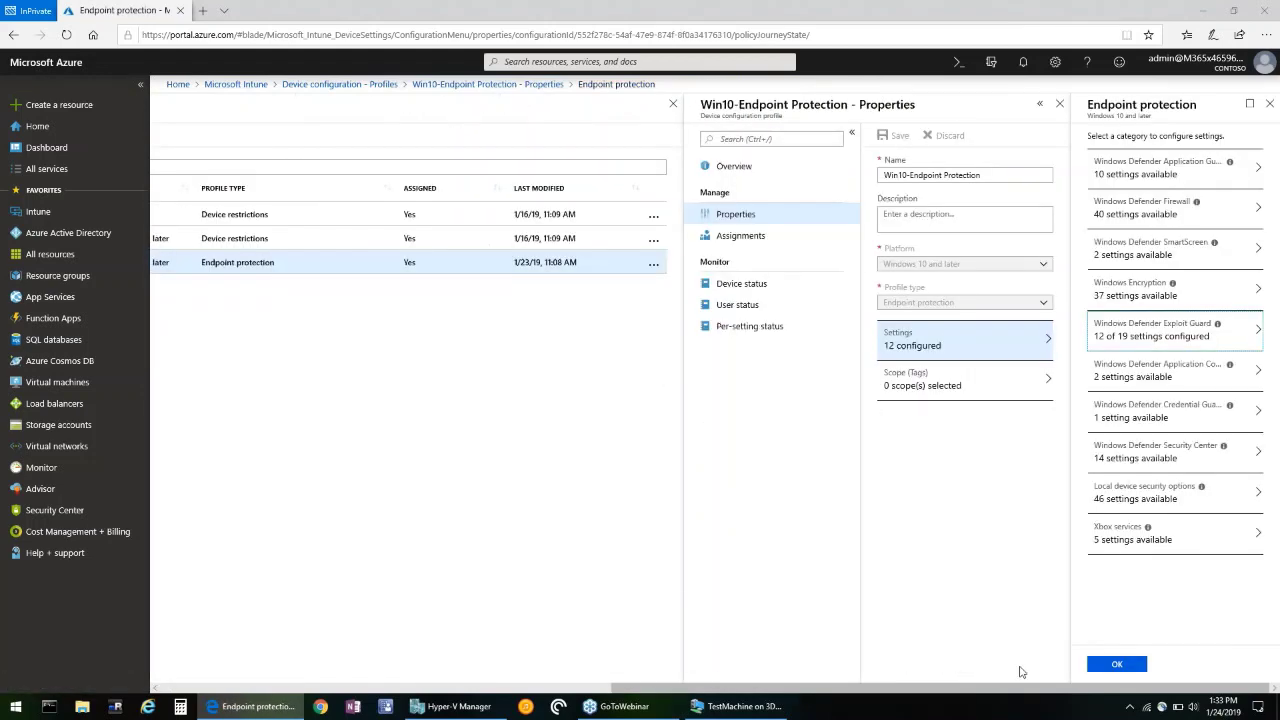
{"action": "left_click", "coordinate": [1110, 663]}
{"action": "left_click", "coordinate": [216, 238]}
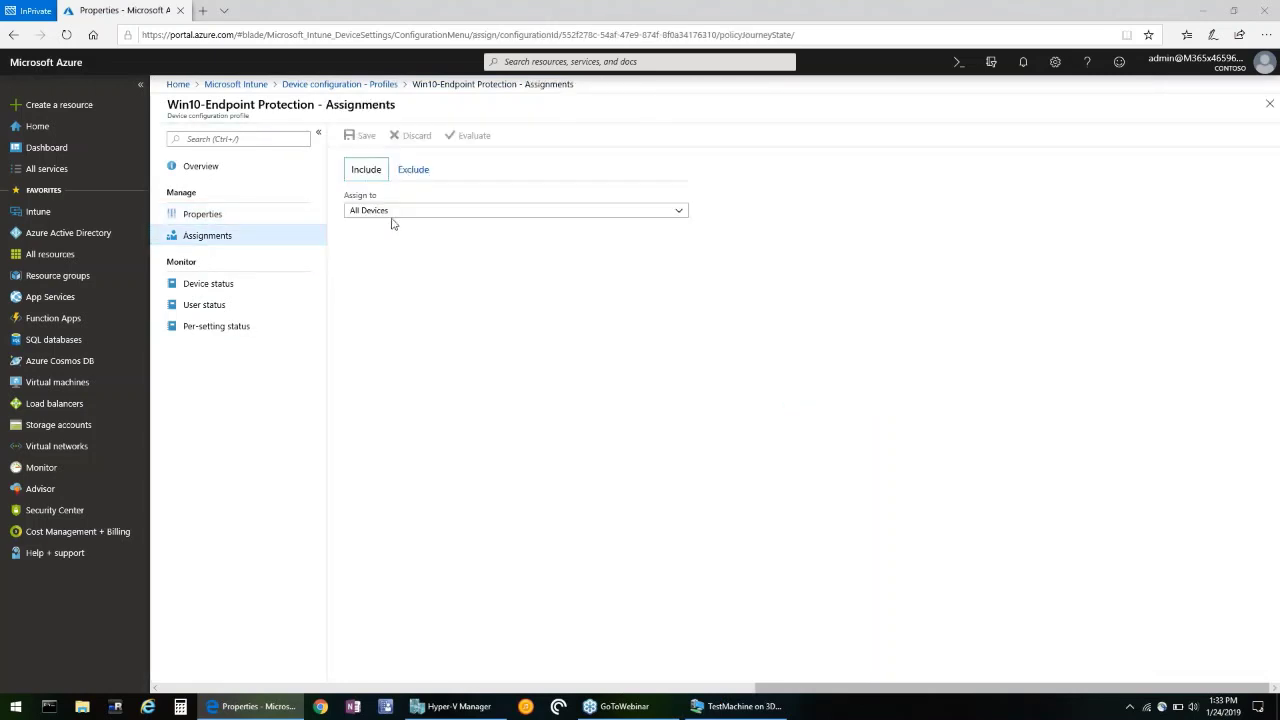
{"action": "left_click", "coordinate": [393, 212]}
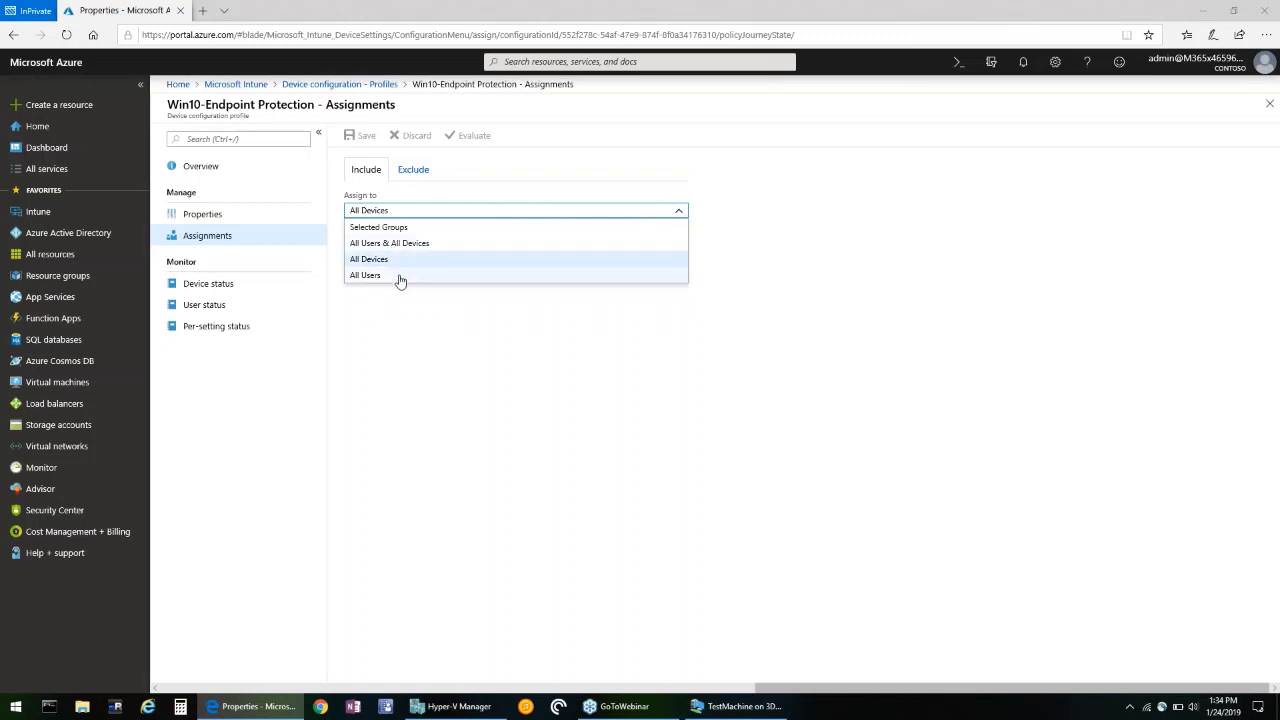
{"action": "left_click", "coordinate": [514, 317]}
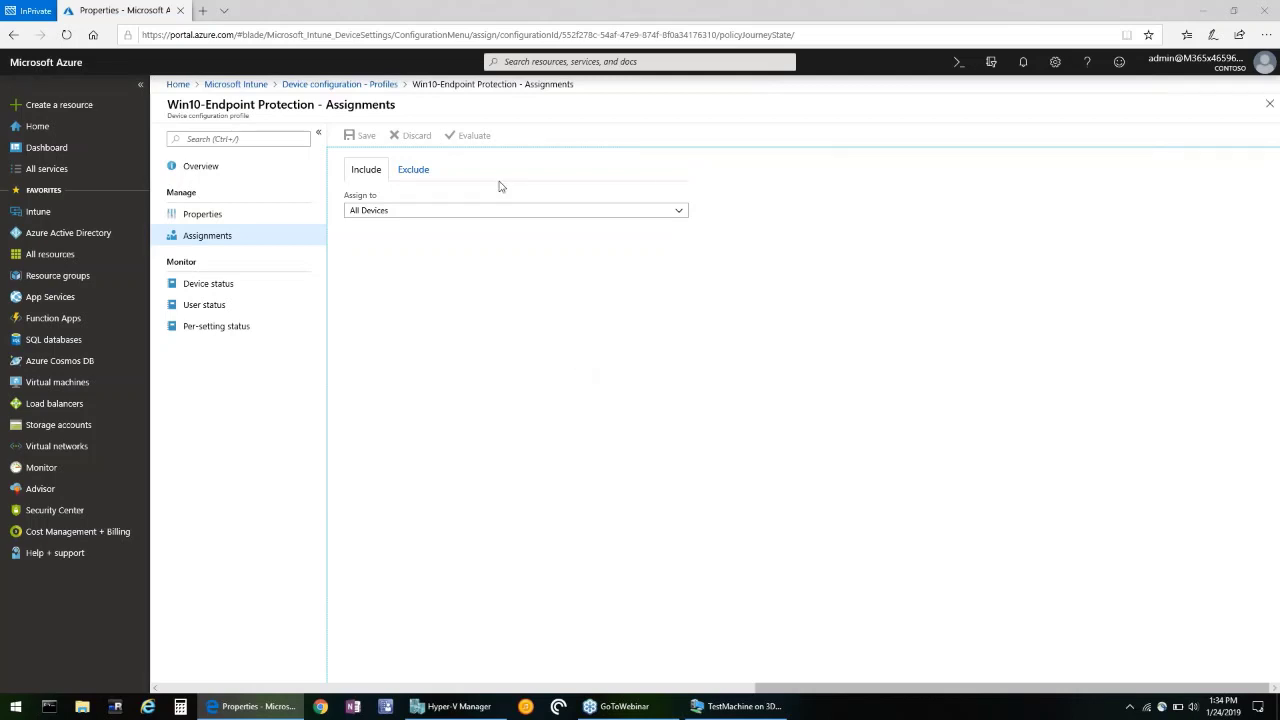
On the test VM, view testfile_safe's contents in the demo folder, then close it.
{"action": "left_click", "coordinate": [740, 706]}
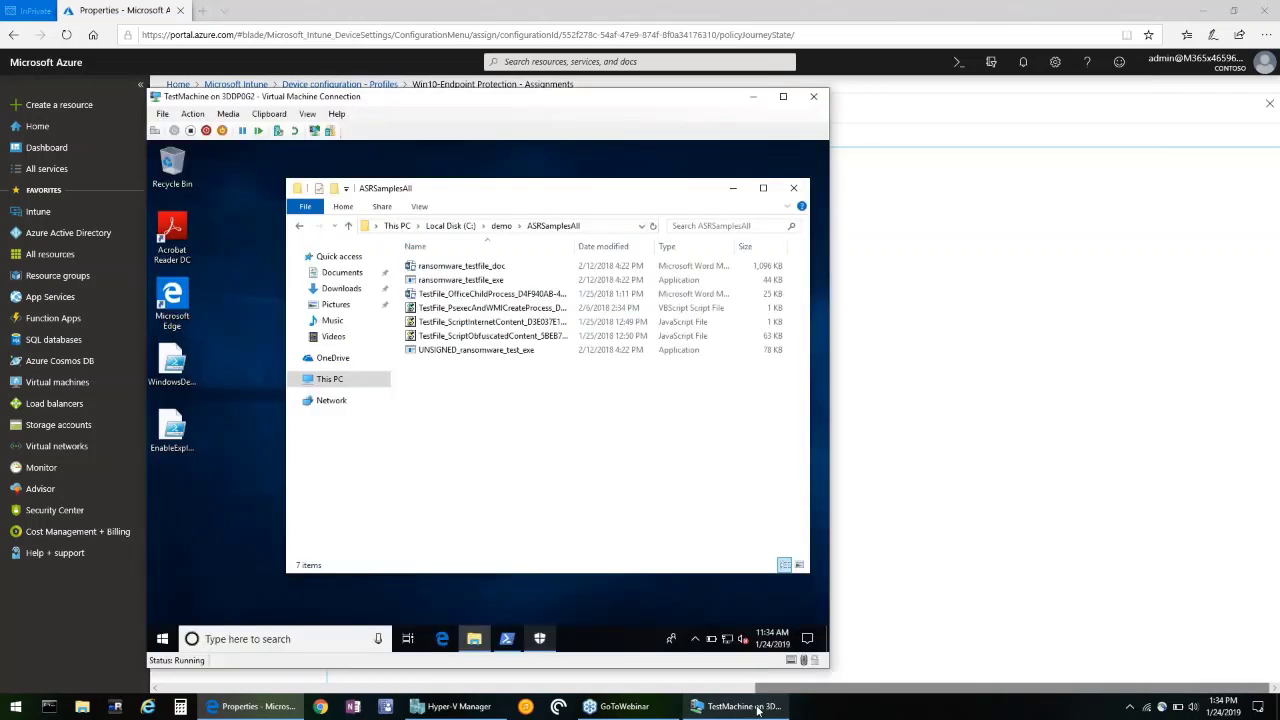
{"action": "left_click", "coordinate": [502, 226]}
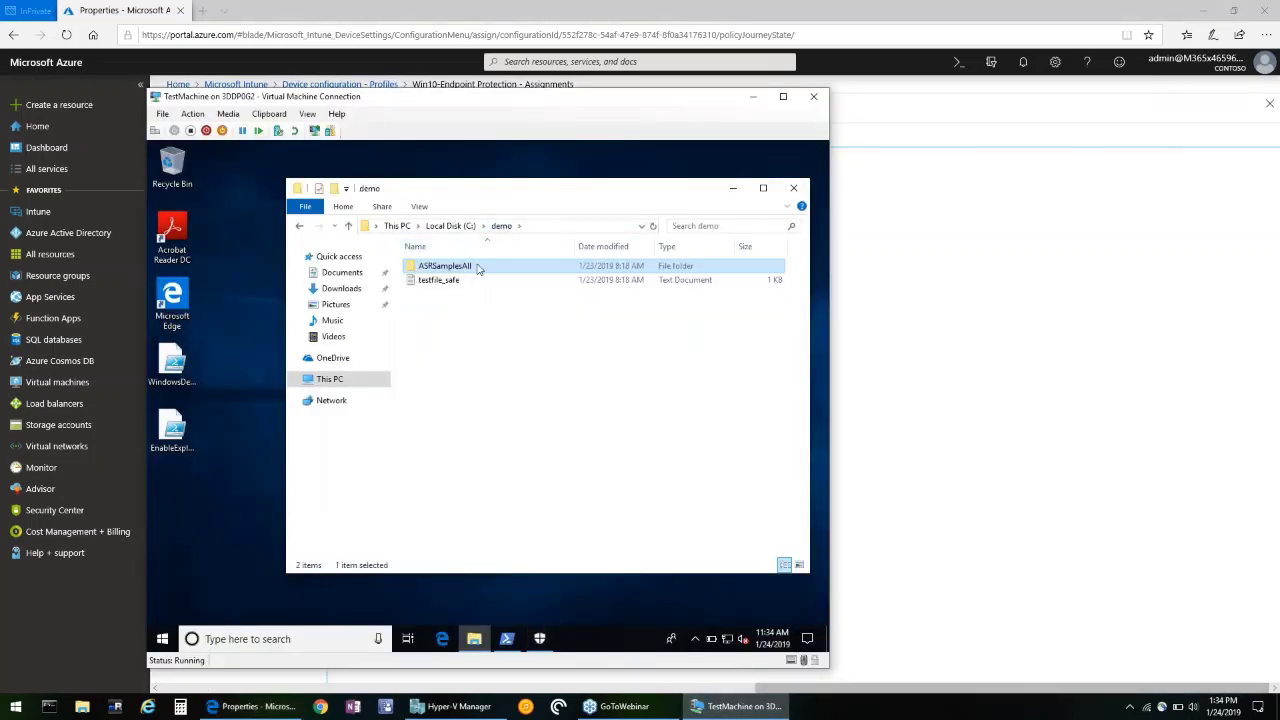
{"action": "double_click", "coordinate": [471, 284]}
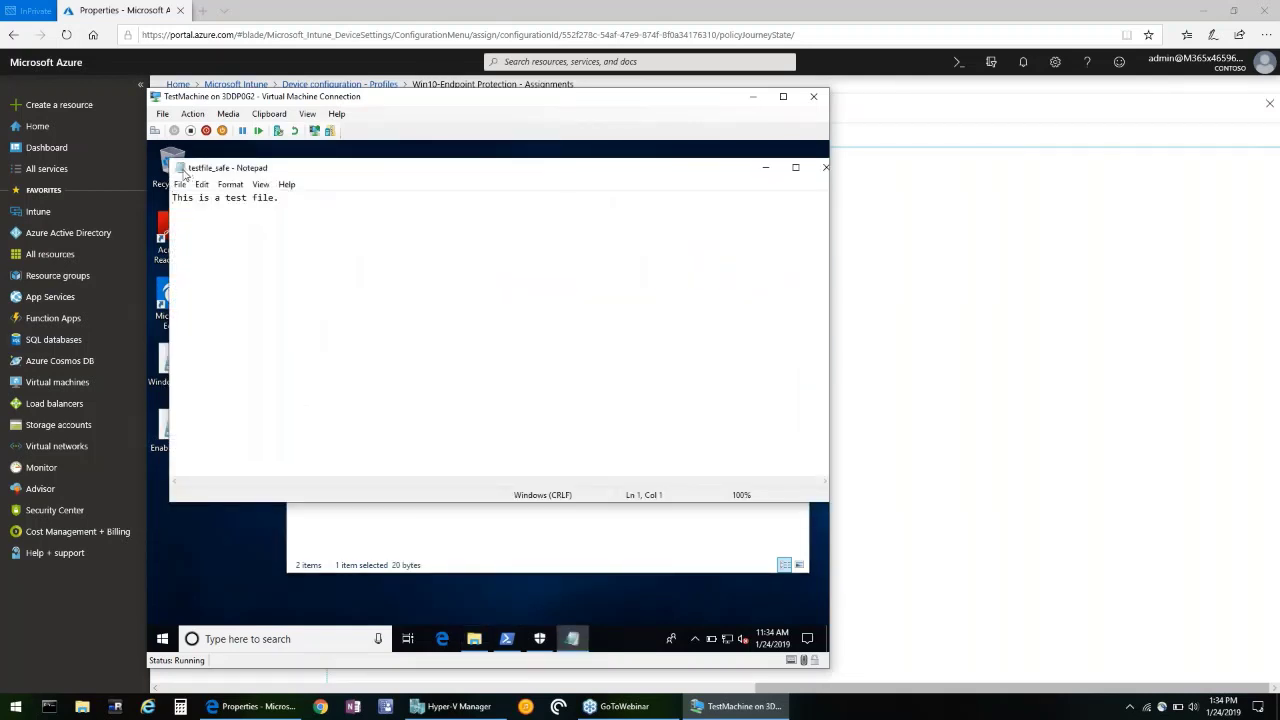
{"action": "double_click", "coordinate": [182, 169]}
Run ransomware_testfile_doc from ASRSamplesAll with macros enabled and check the encrypted demo folder.
{"action": "double_click", "coordinate": [460, 266]}
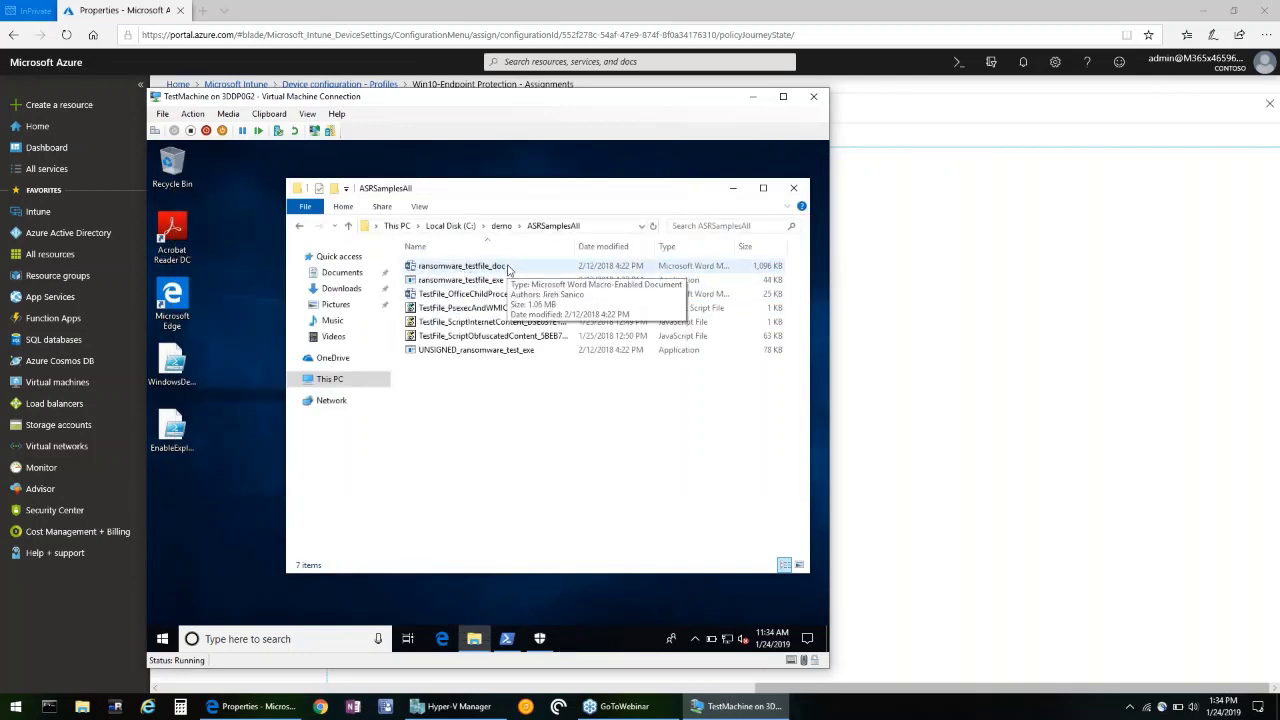
{"action": "double_click", "coordinate": [462, 266]}
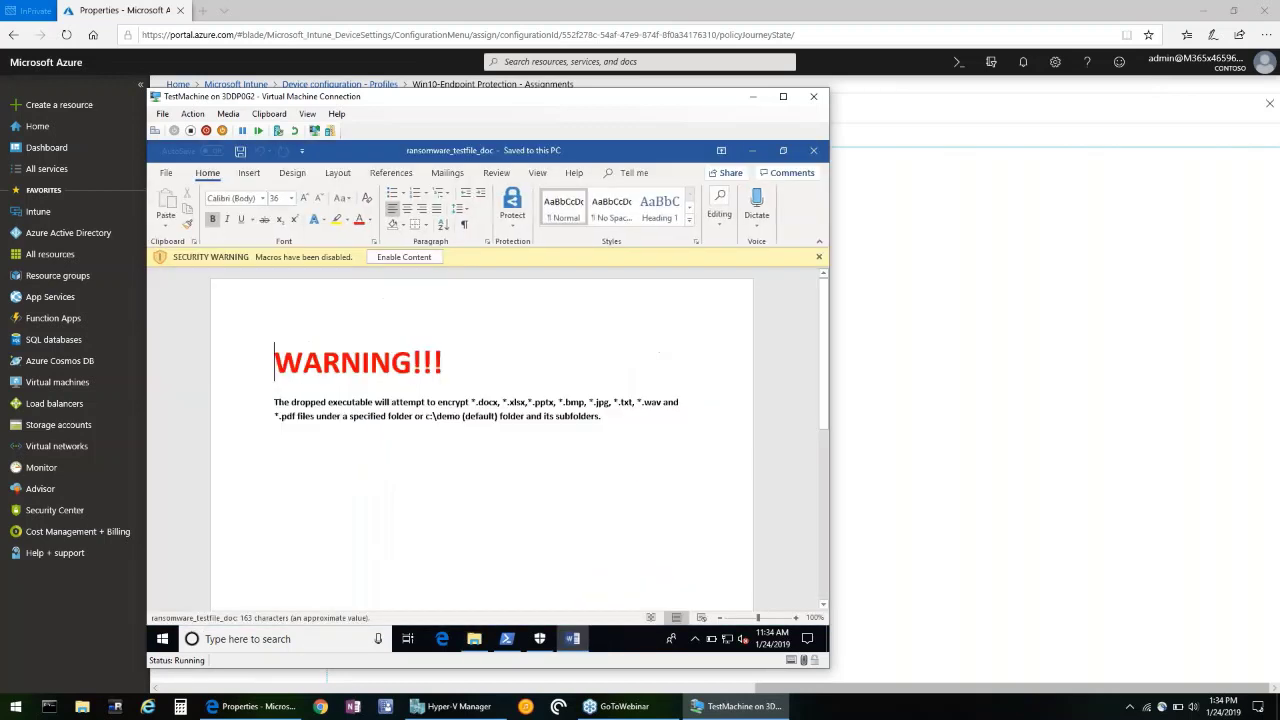
{"action": "left_click", "coordinate": [414, 258]}
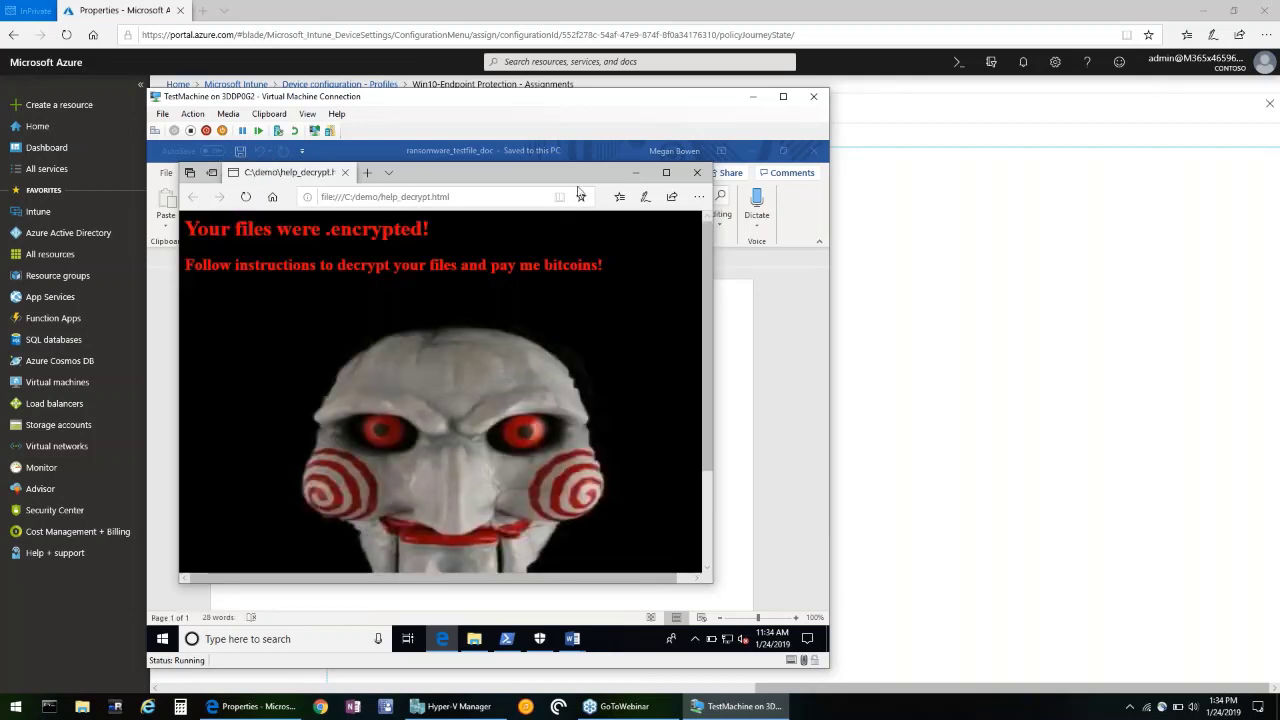
{"action": "left_click", "coordinate": [698, 173]}
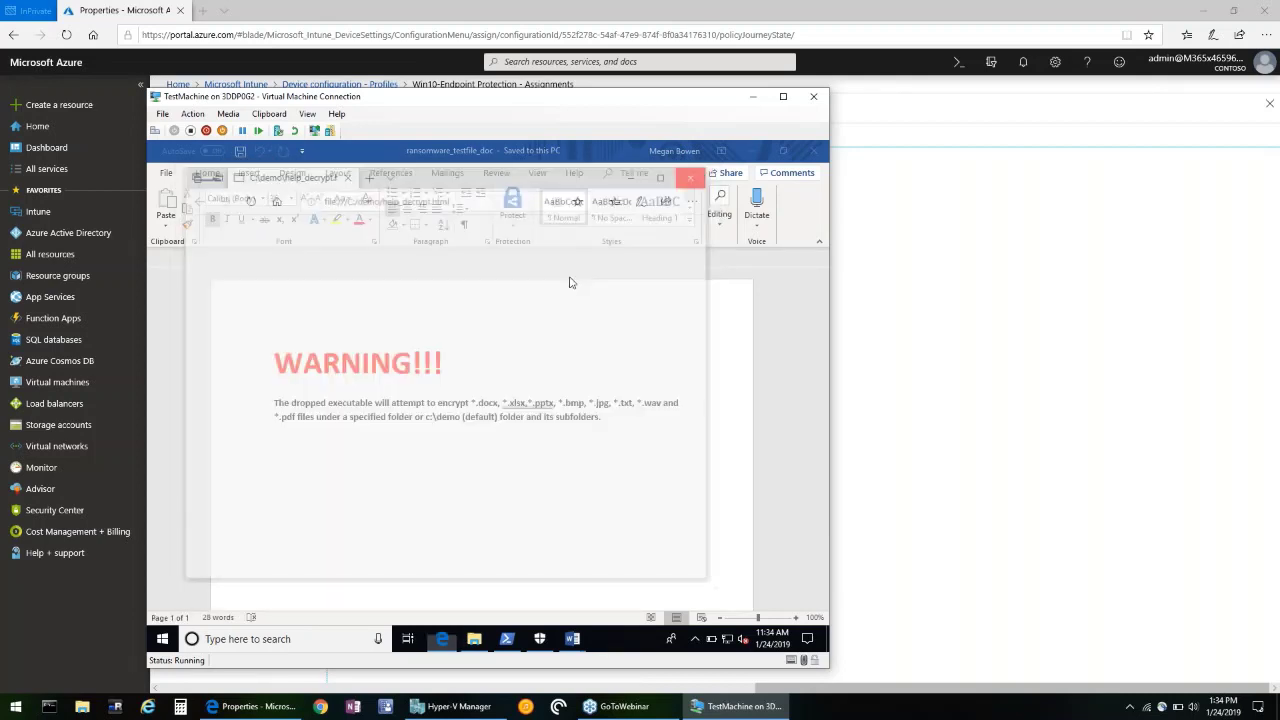
{"action": "left_click", "coordinate": [474, 639]}
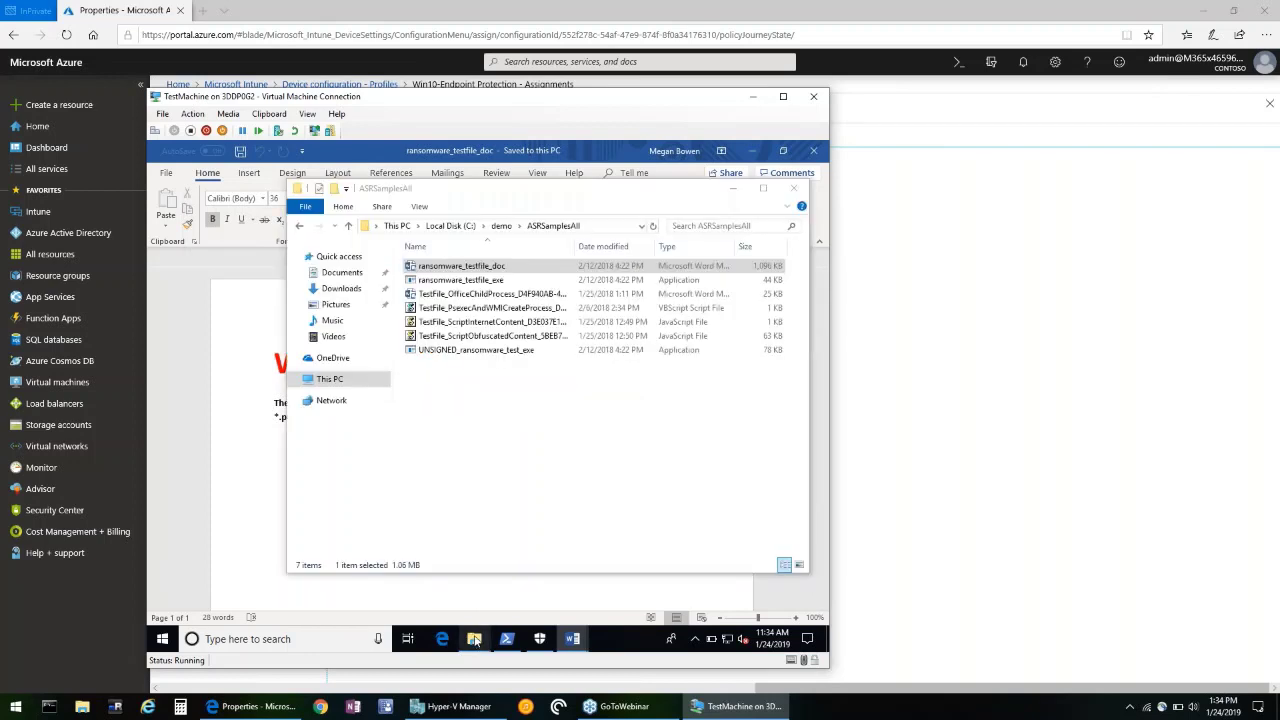
{"action": "left_click", "coordinate": [501, 226]}
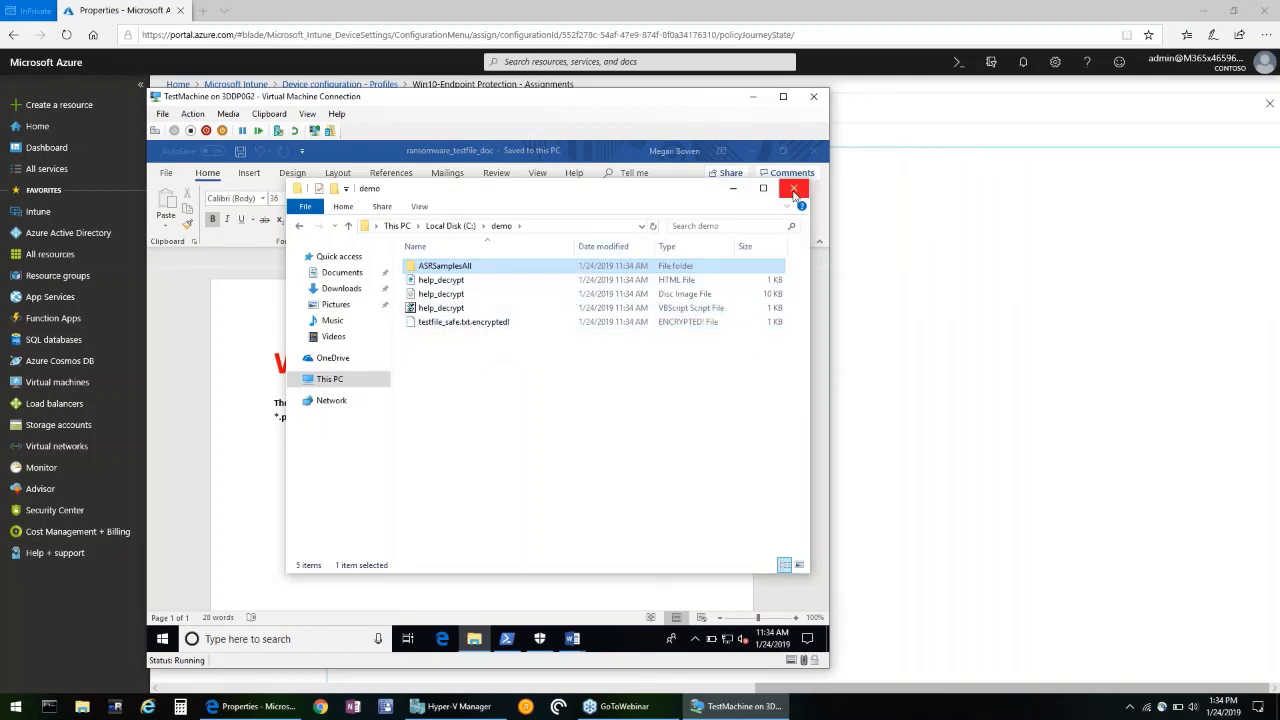
Apply the ExploitGuardEnabled checkpoint to TestMachine and reopen its connection window.
{"action": "left_click", "coordinate": [457, 706]}
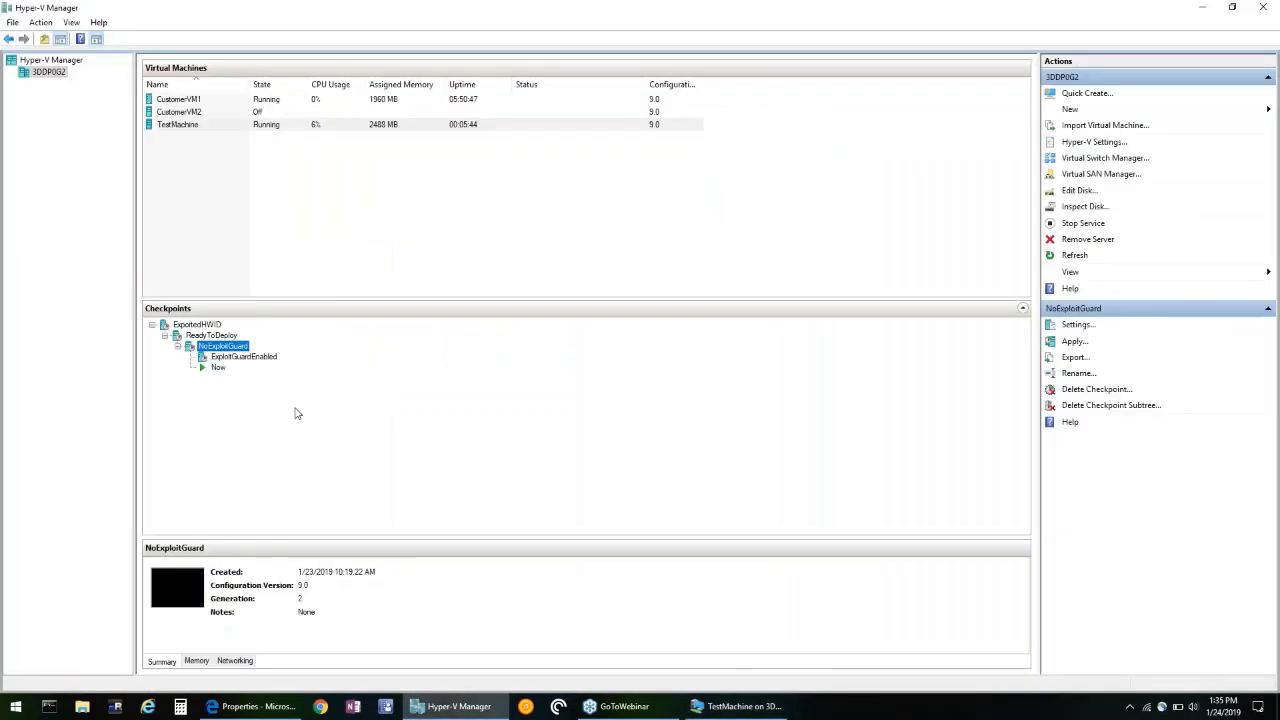
{"action": "left_click", "coordinate": [242, 357]}
{"action": "right_click", "coordinate": [239, 362]}
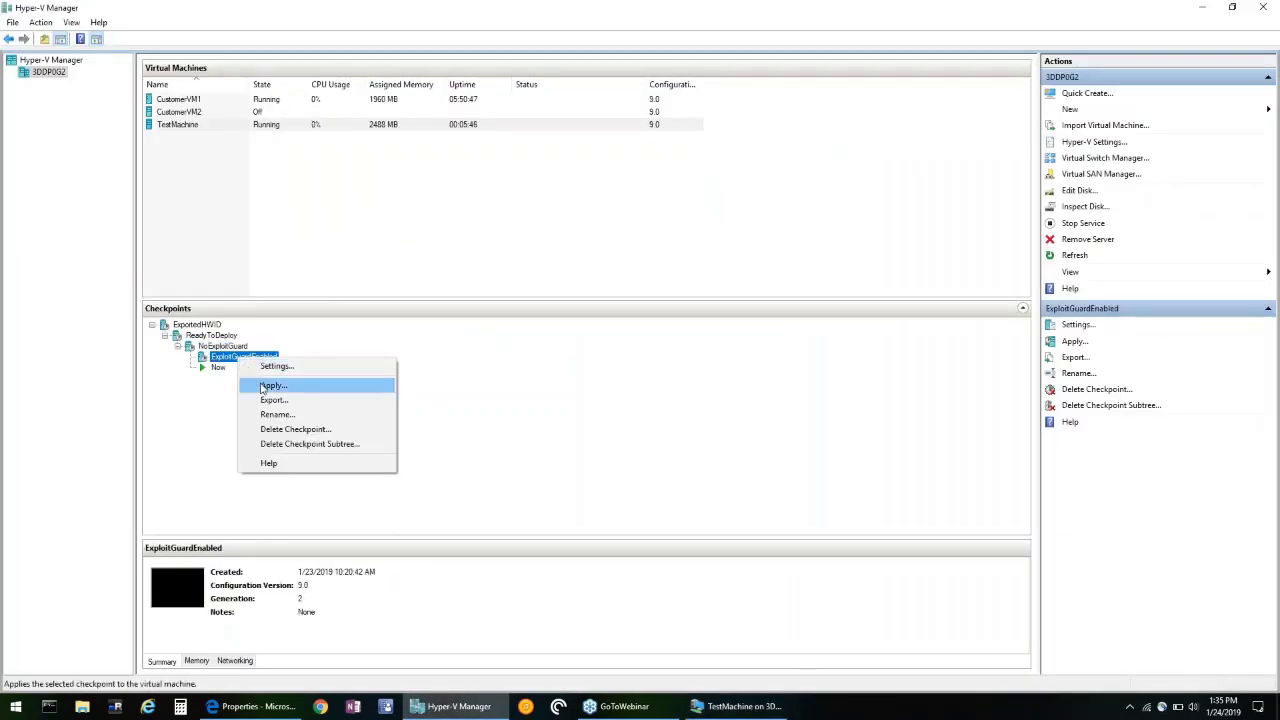
{"action": "left_click", "coordinate": [272, 386]}
{"action": "left_click", "coordinate": [736, 360]}
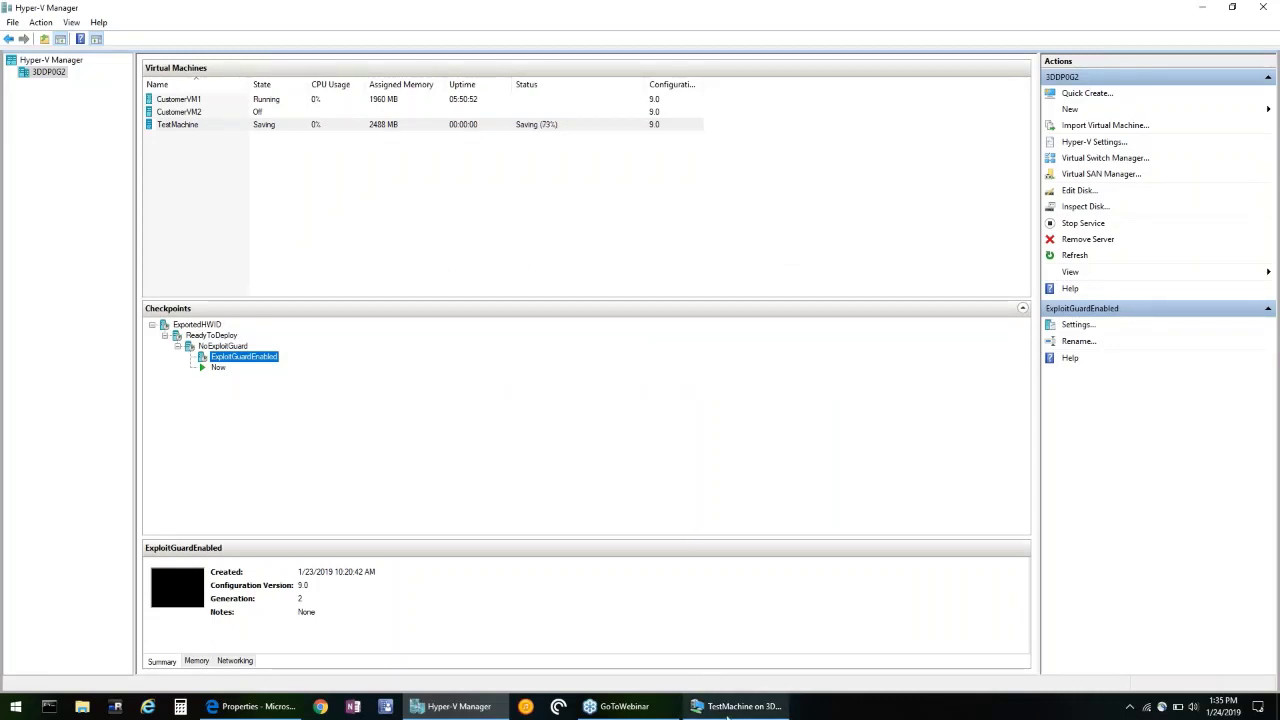
{"action": "mouse_move", "coordinate": [731, 712]}
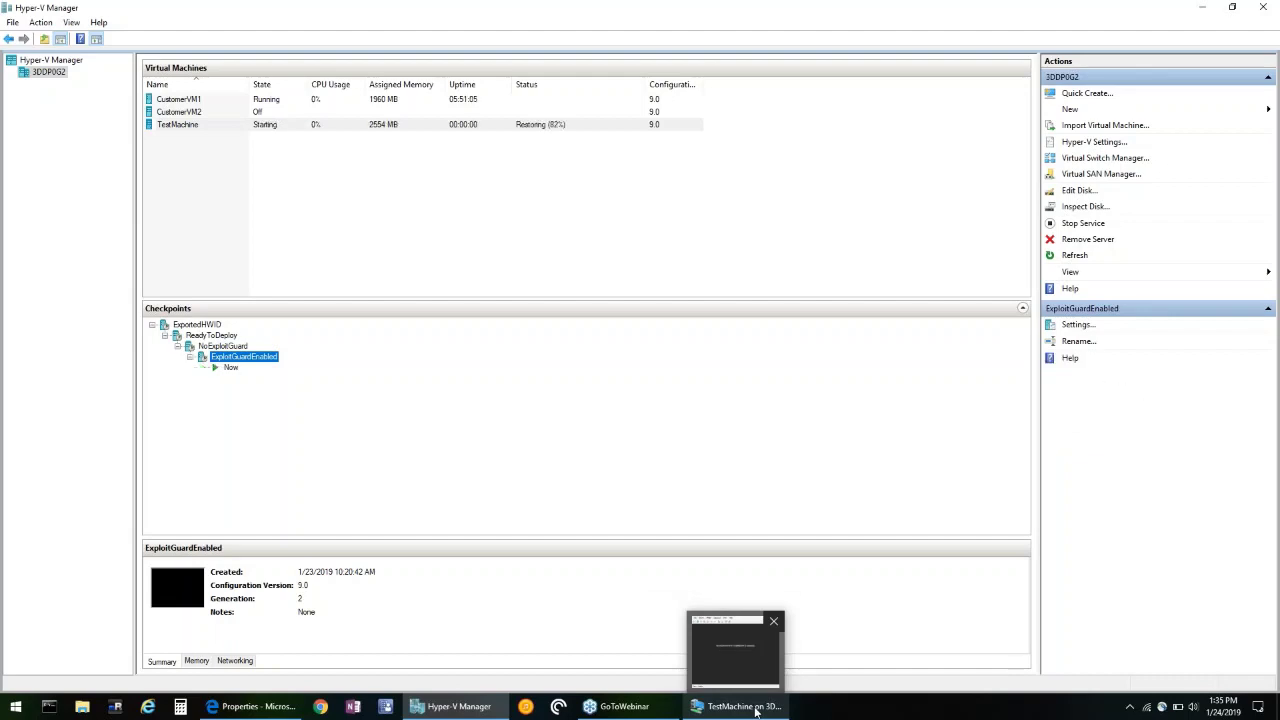
{"action": "left_click", "coordinate": [757, 709]}
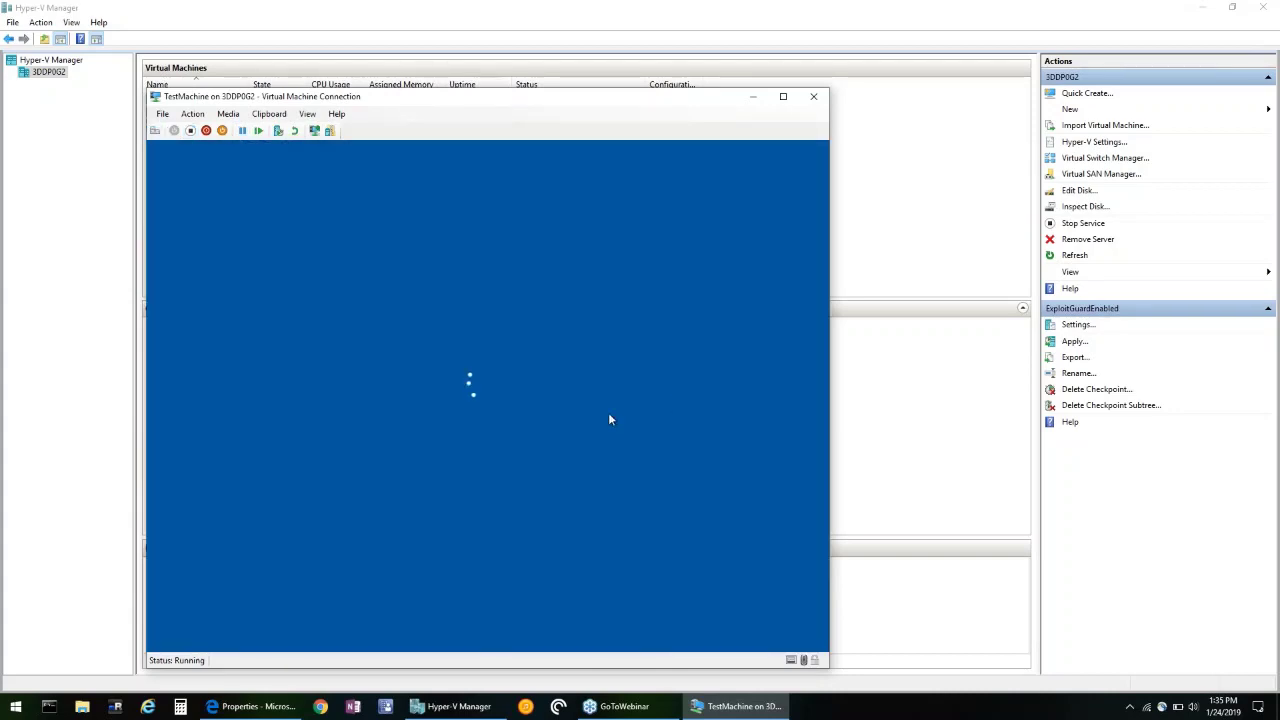
Sign in to the VM with the PIN and confirm testfile_safe is still intact.
{"action": "type", "text": "123456"}
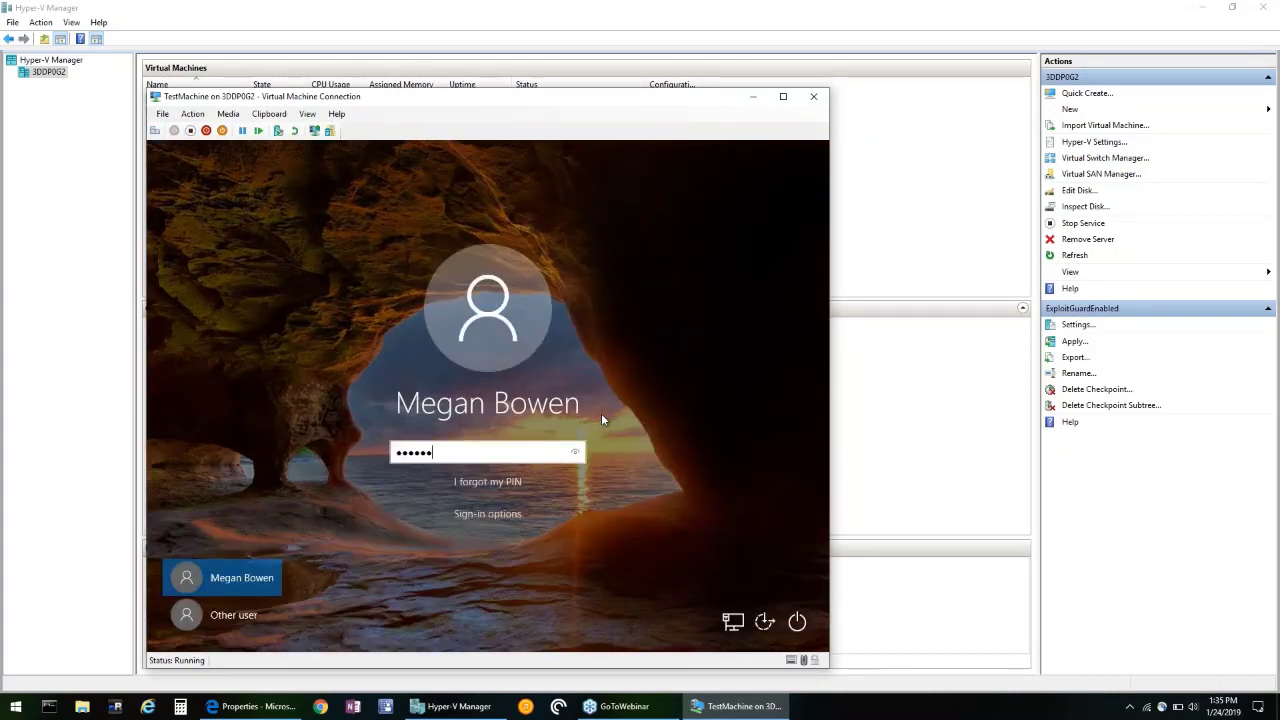
{"action": "type", "text": "7"}
{"action": "key", "text": "BackSpace"}
{"action": "key", "text": "BackSpace"}
{"action": "key", "text": "BackSpace"}
{"action": "key", "text": "BackSpace"}
{"action": "key", "text": "BackSpace"}
{"action": "key", "text": "BackSpace"}
{"action": "key", "text": "BackSpace"}
{"action": "type", "text": "123456"}
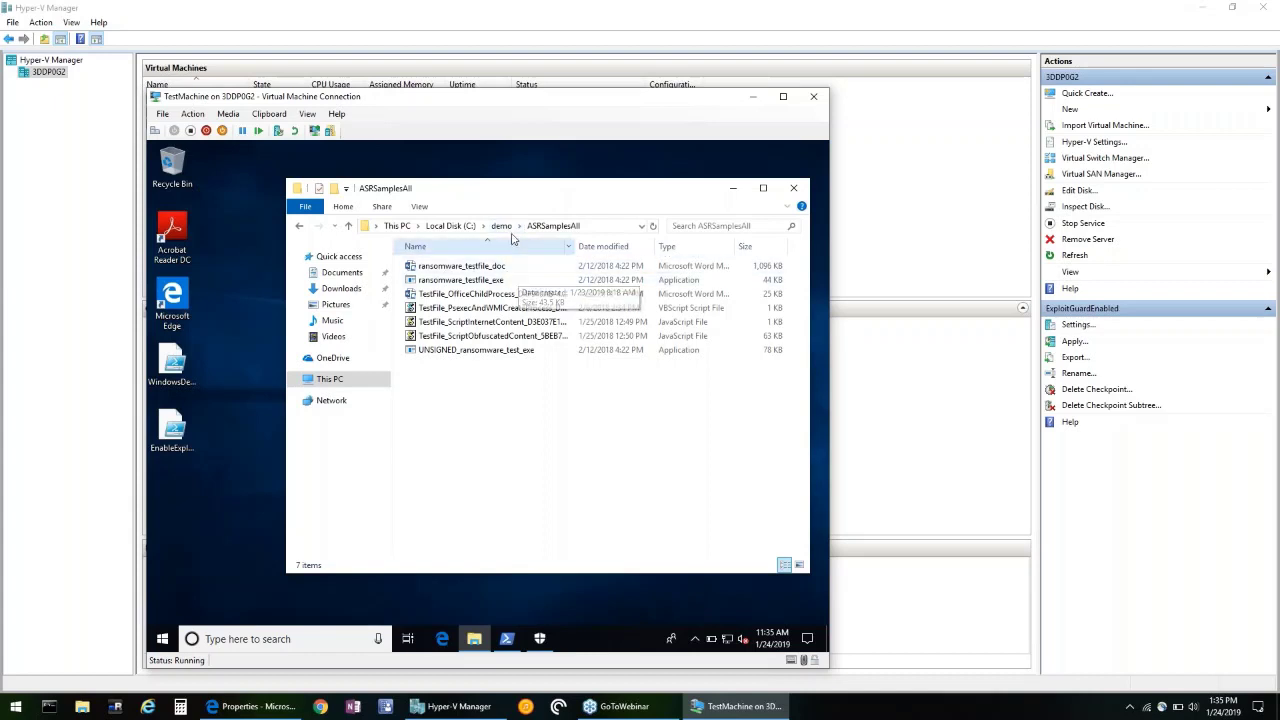
{"action": "left_click", "coordinate": [501, 225]}
{"action": "left_click", "coordinate": [449, 284]}
{"action": "double_click", "coordinate": [449, 284]}
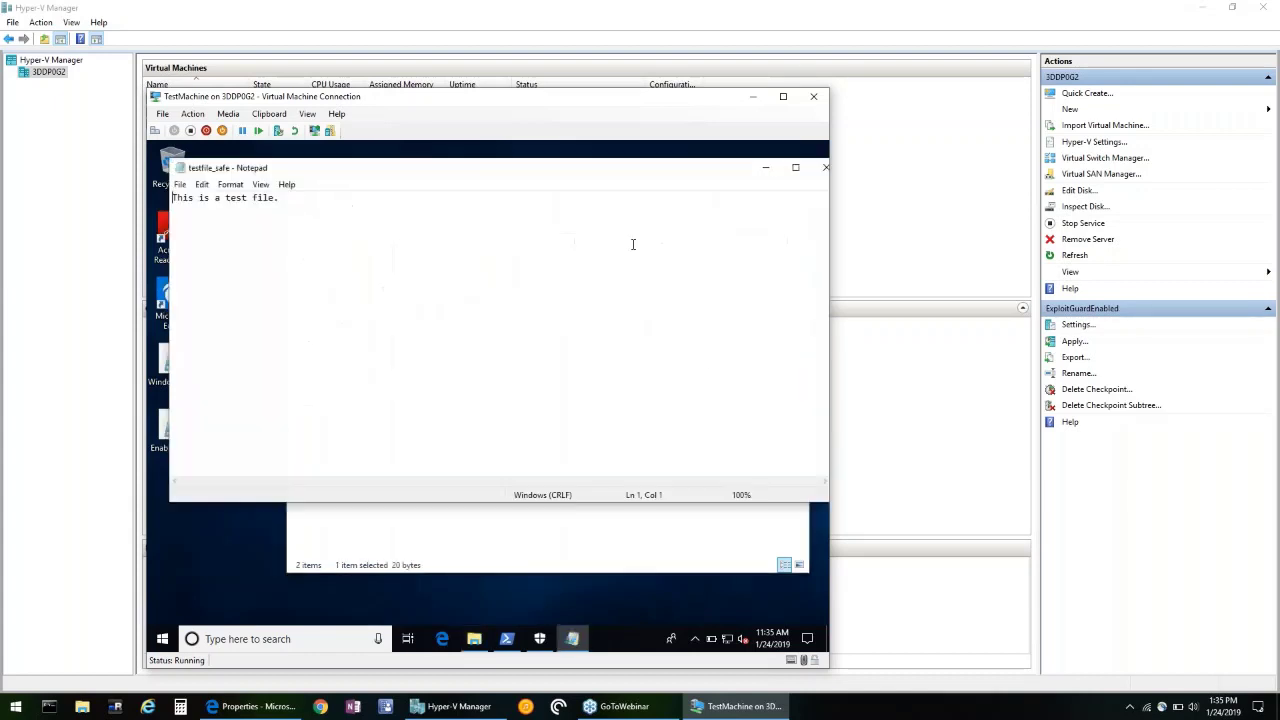
{"action": "key", "text": "alt+F4"}
Open ransomware_testfile_doc from ASRSamplesAll and enable its macro content.
{"action": "double_click", "coordinate": [444, 265]}
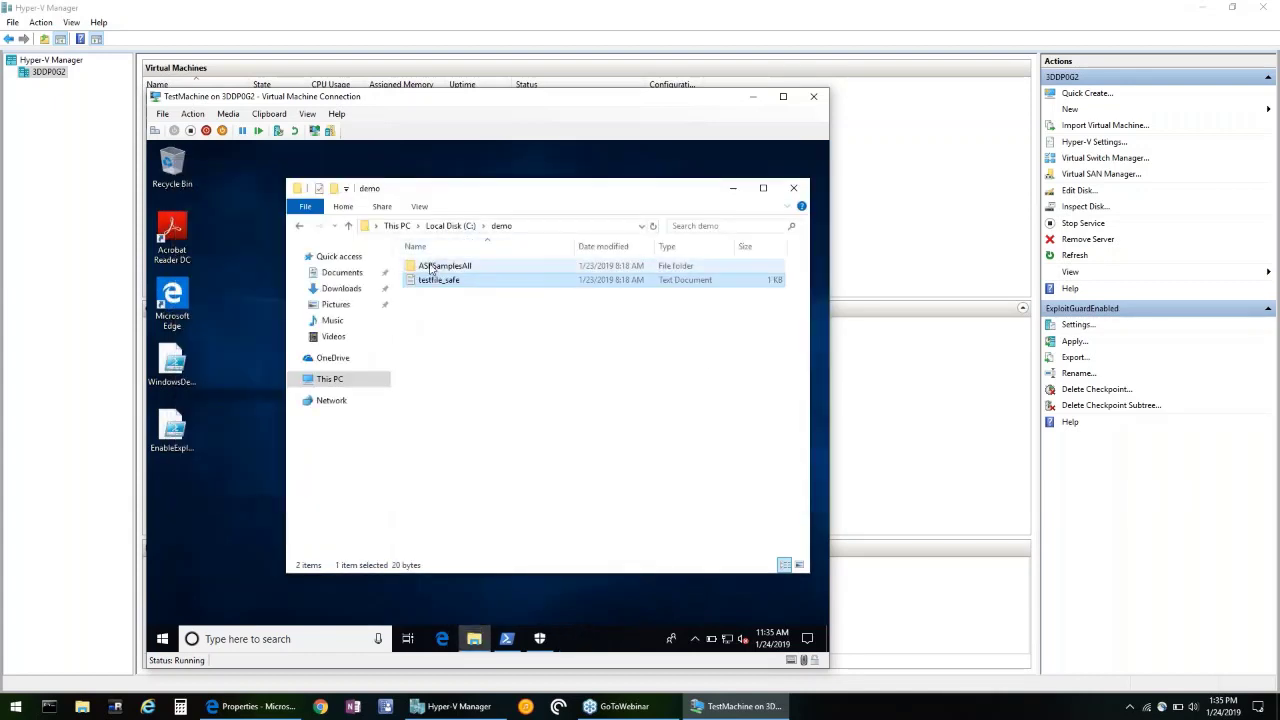
{"action": "double_click", "coordinate": [460, 265]}
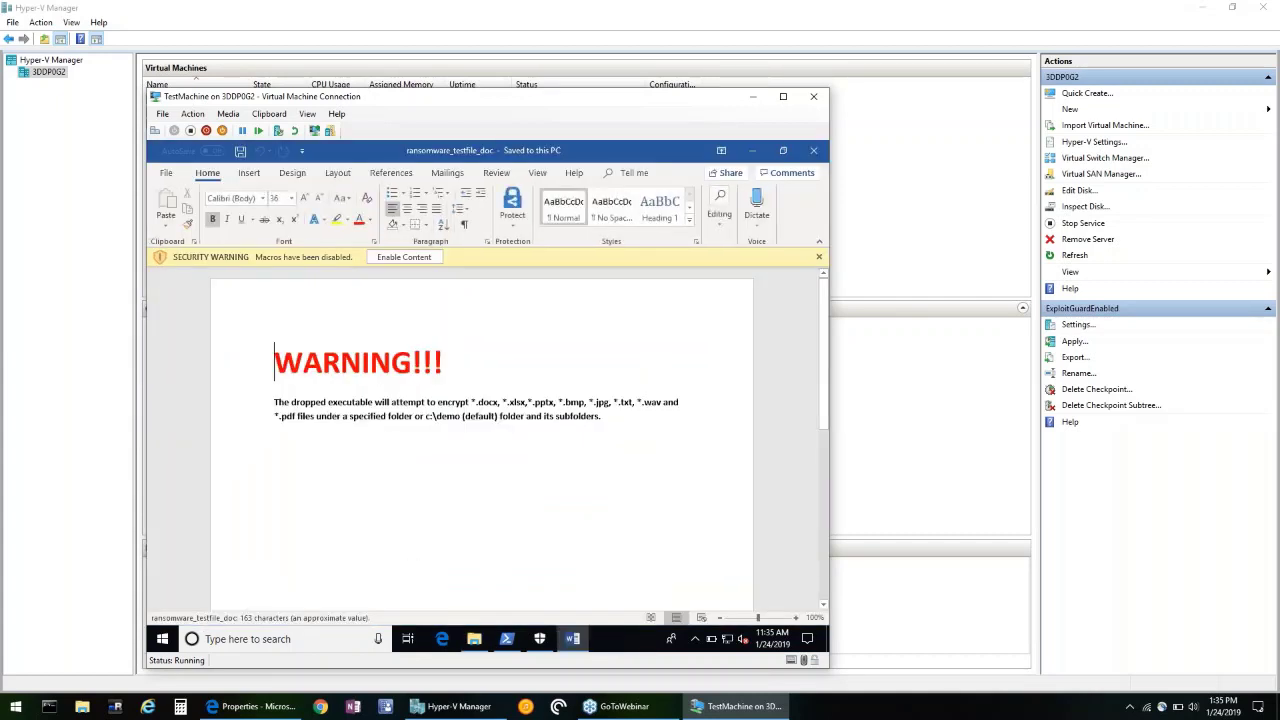
{"action": "left_click", "coordinate": [404, 257]}
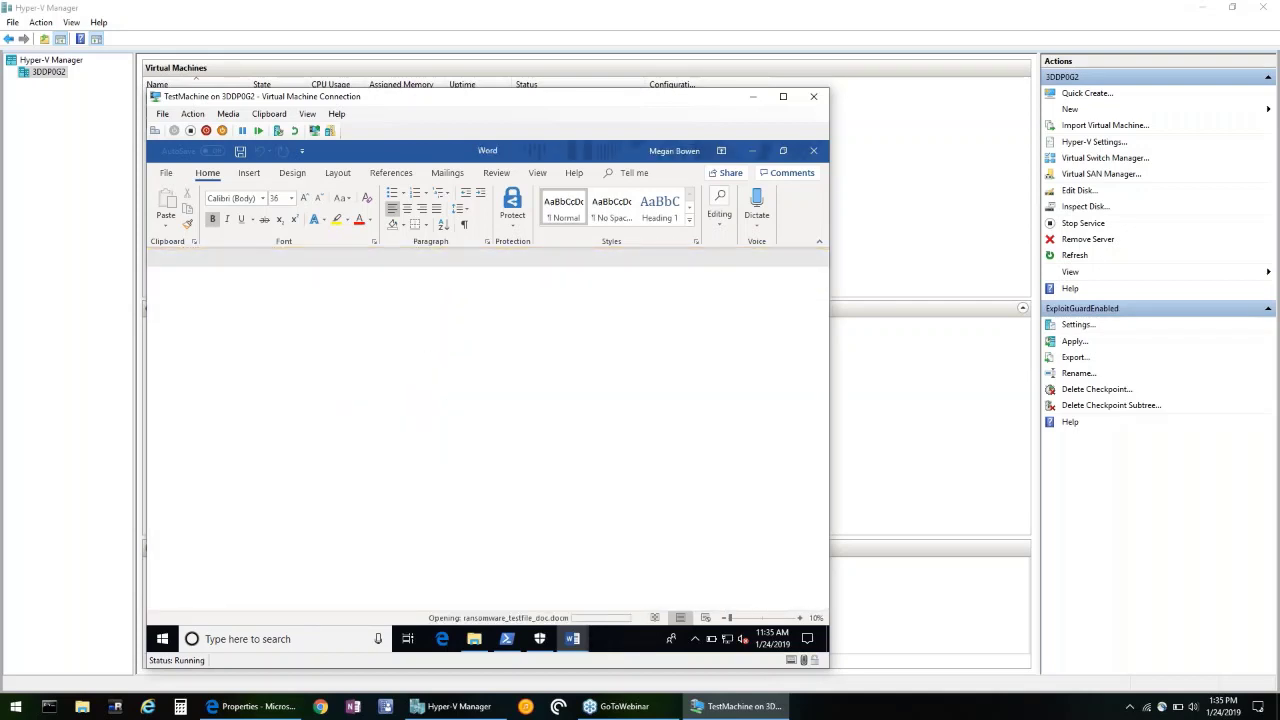